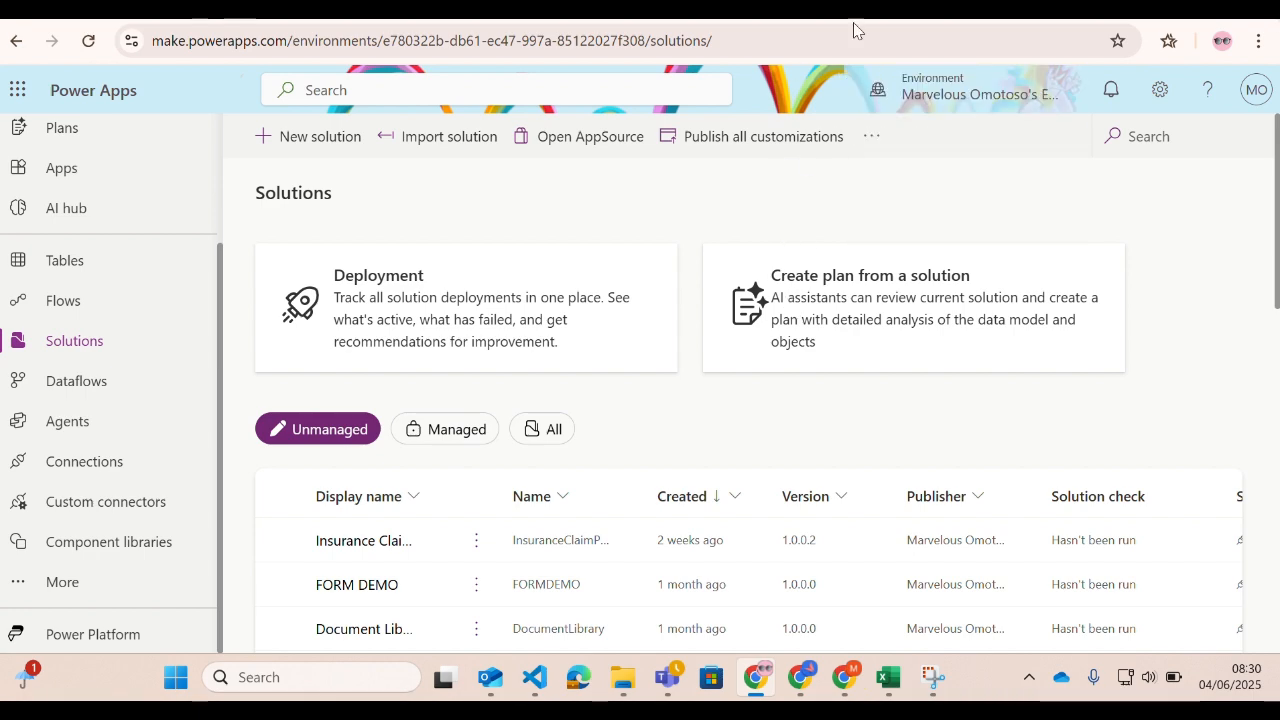
Switch to the Power Platform admin center and open the audit settings of the developer environment named after its owner.
key(ctrl+Tab)
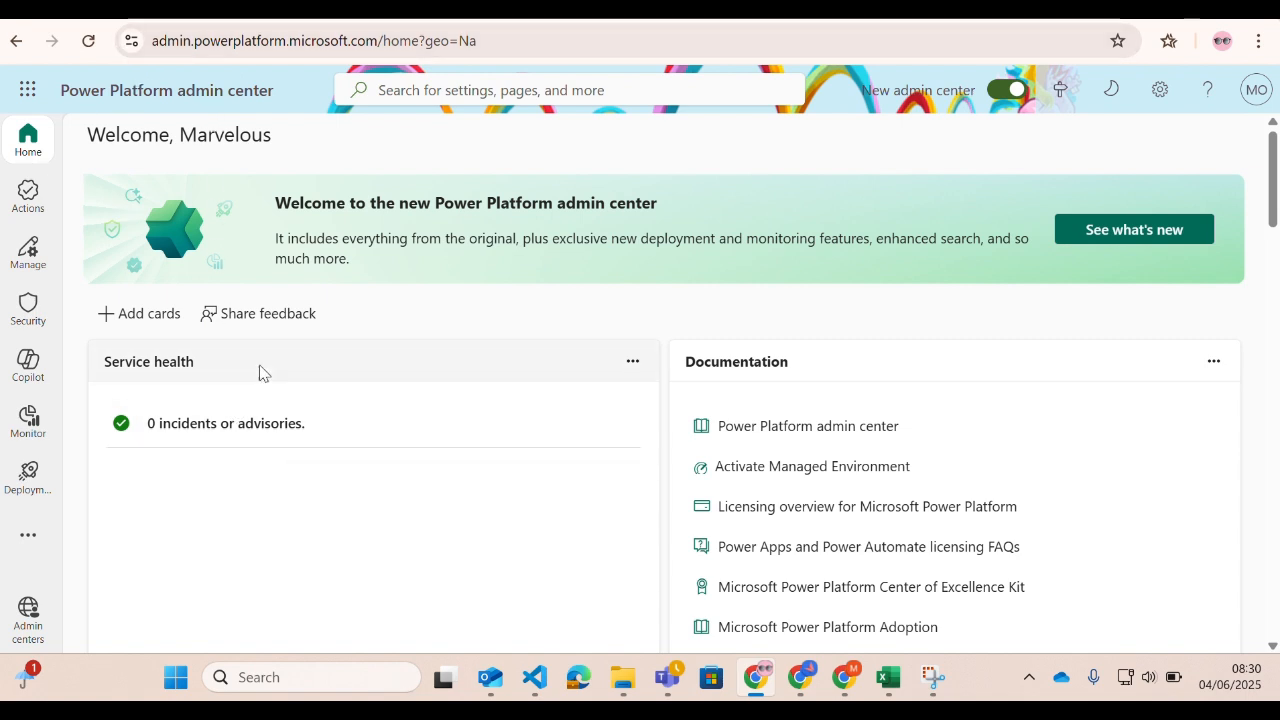
click(31, 264)
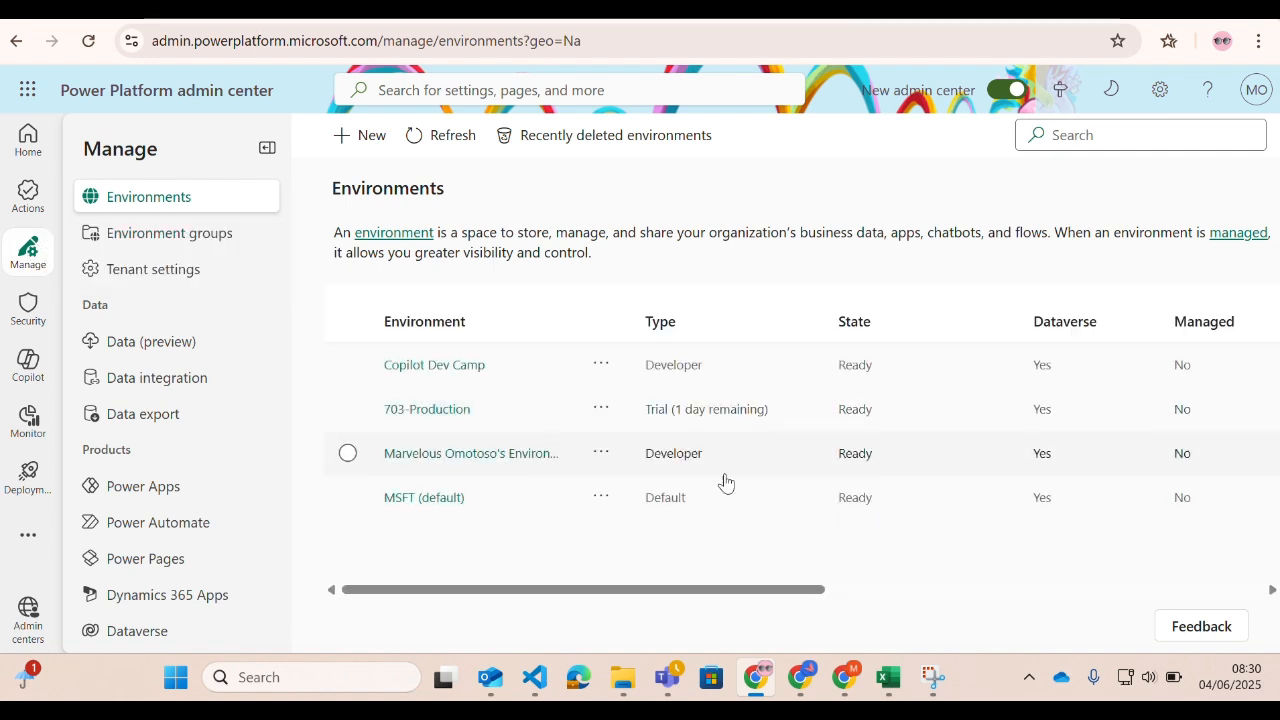
click(490, 457)
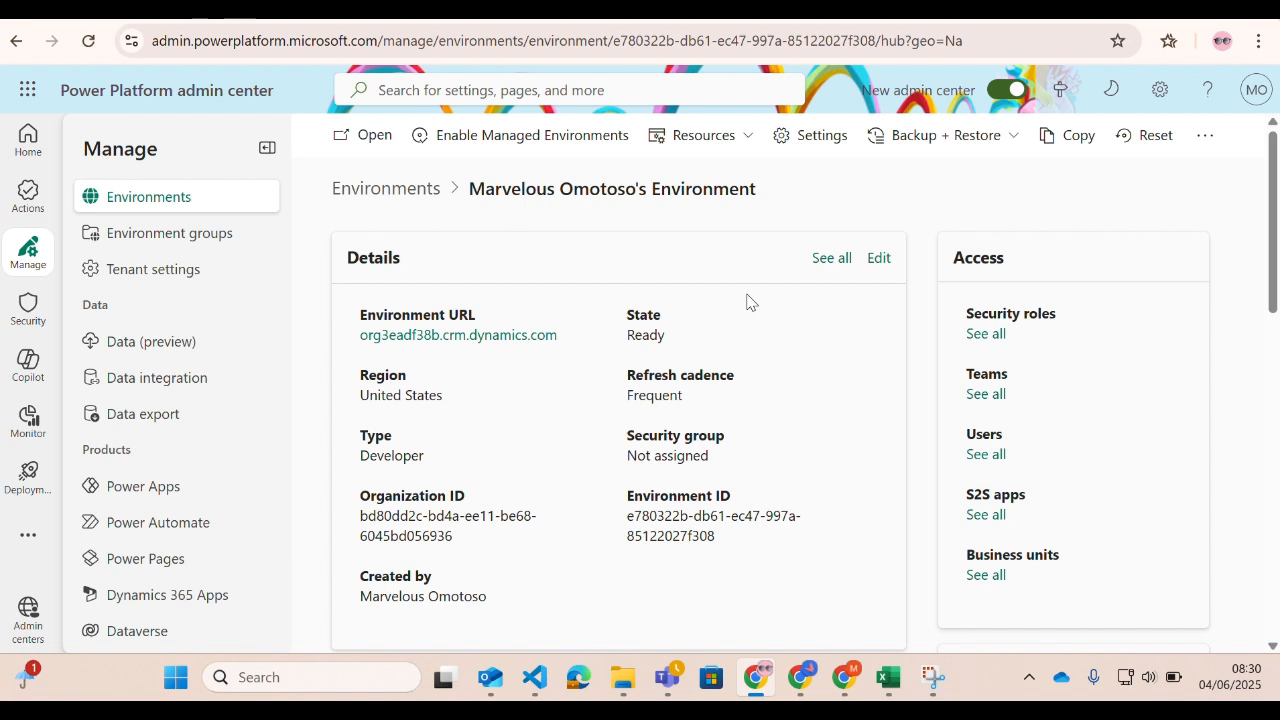
scroll(735, 312, down, 6)
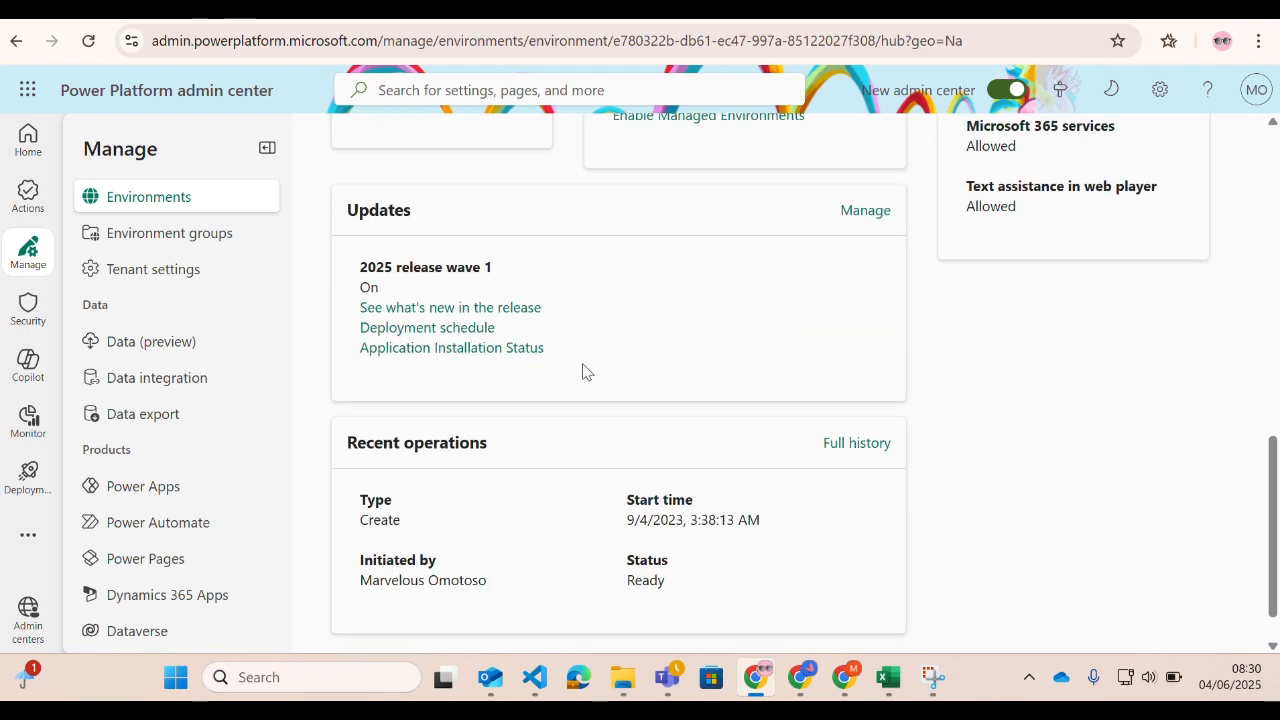
scroll(500, 451, up, 5)
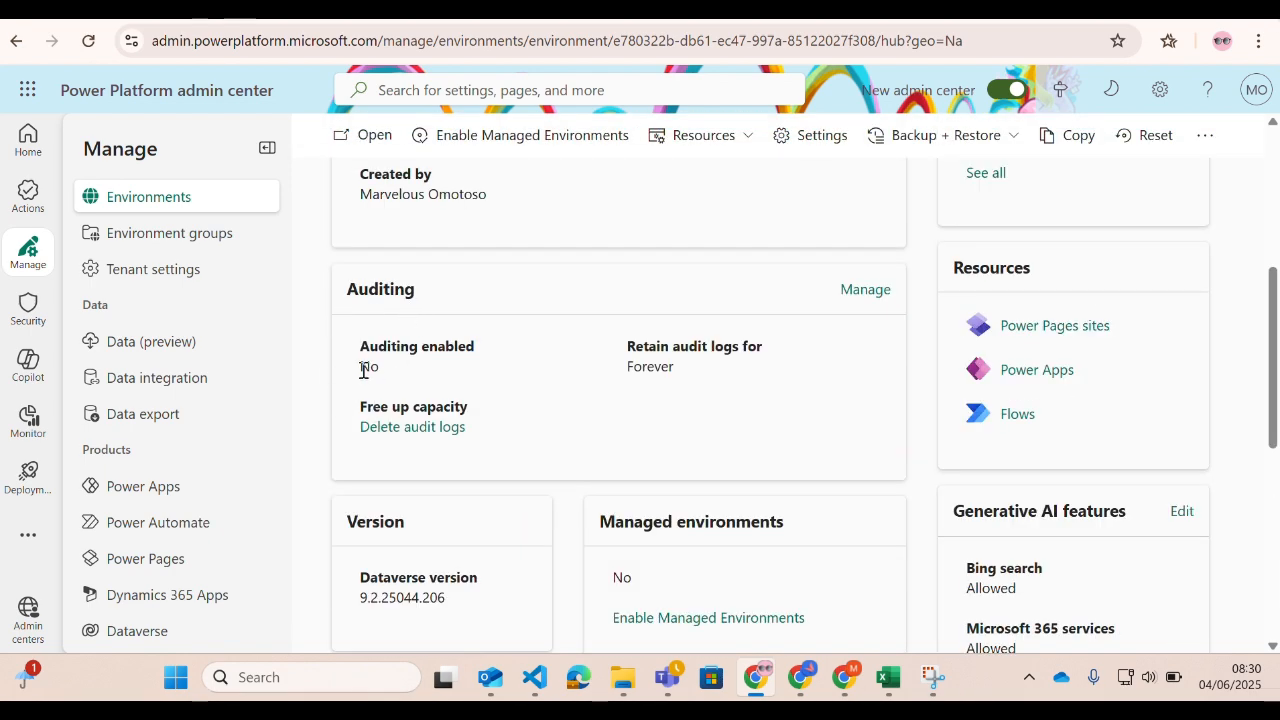
click(862, 292)
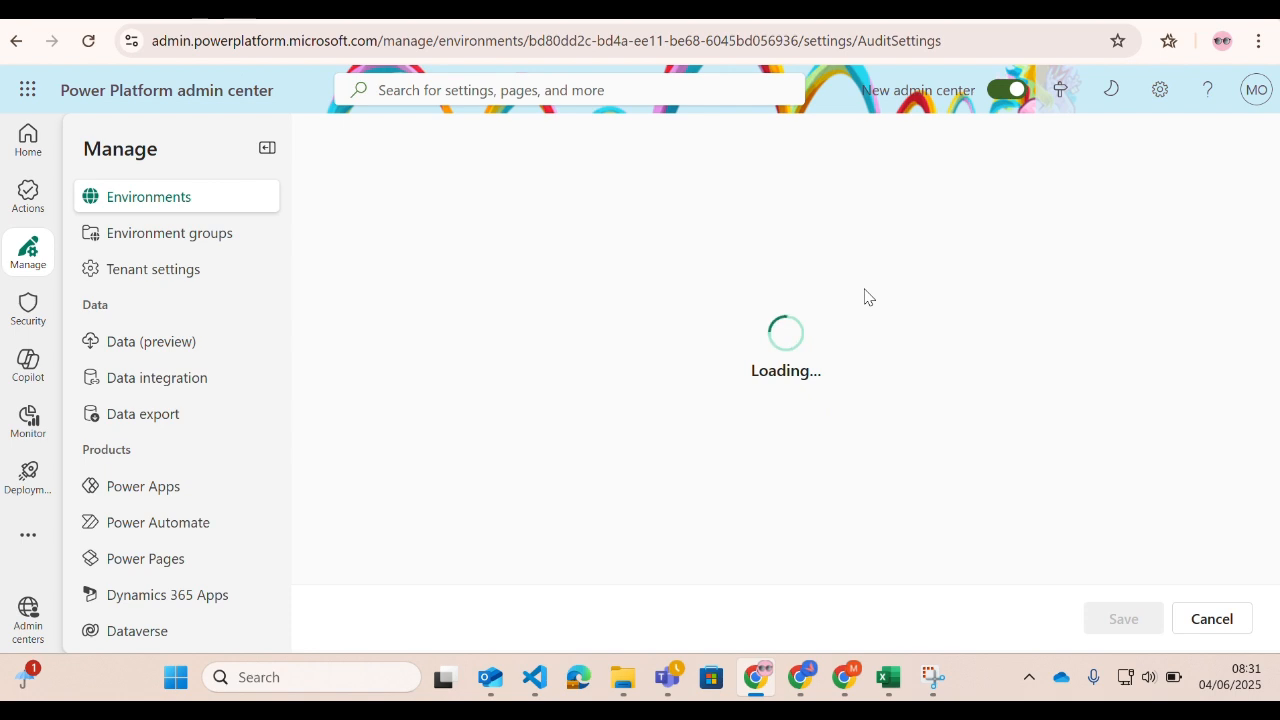
Enable Start Auditing for the environment, set log retention to 90 days, and save the audit settings.
click(342, 290)
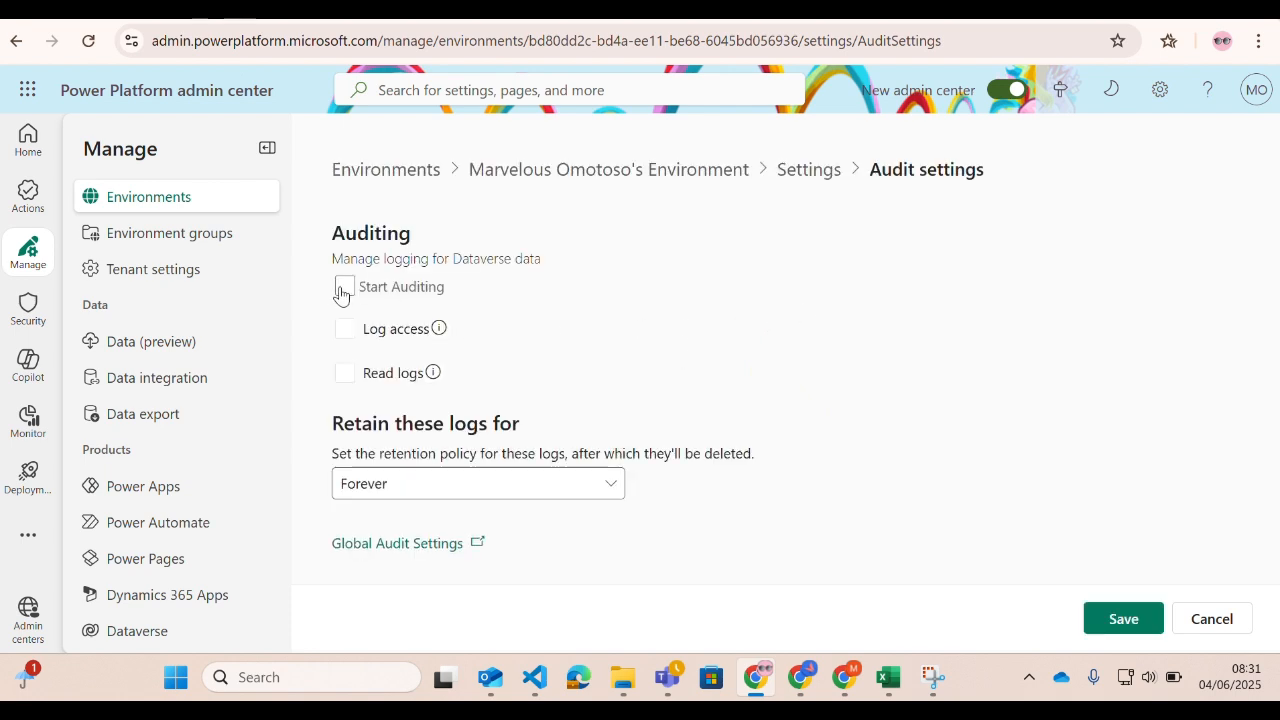
click(343, 288)
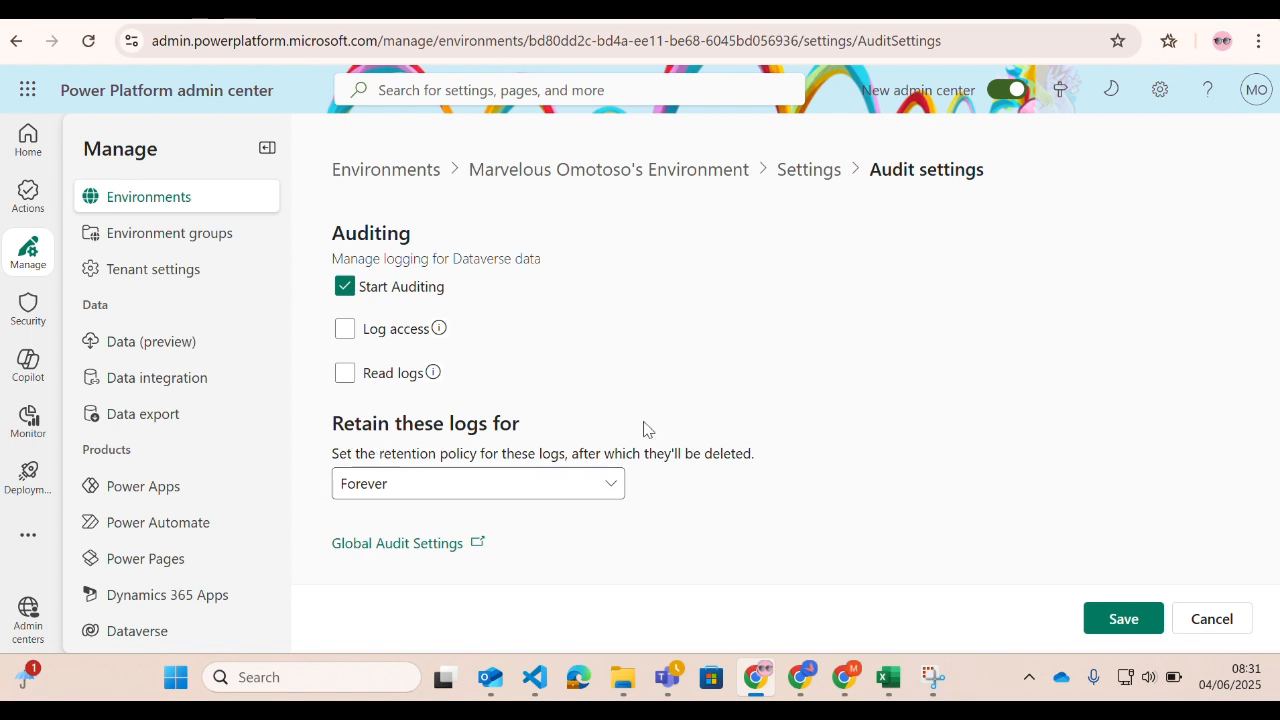
click(599, 500)
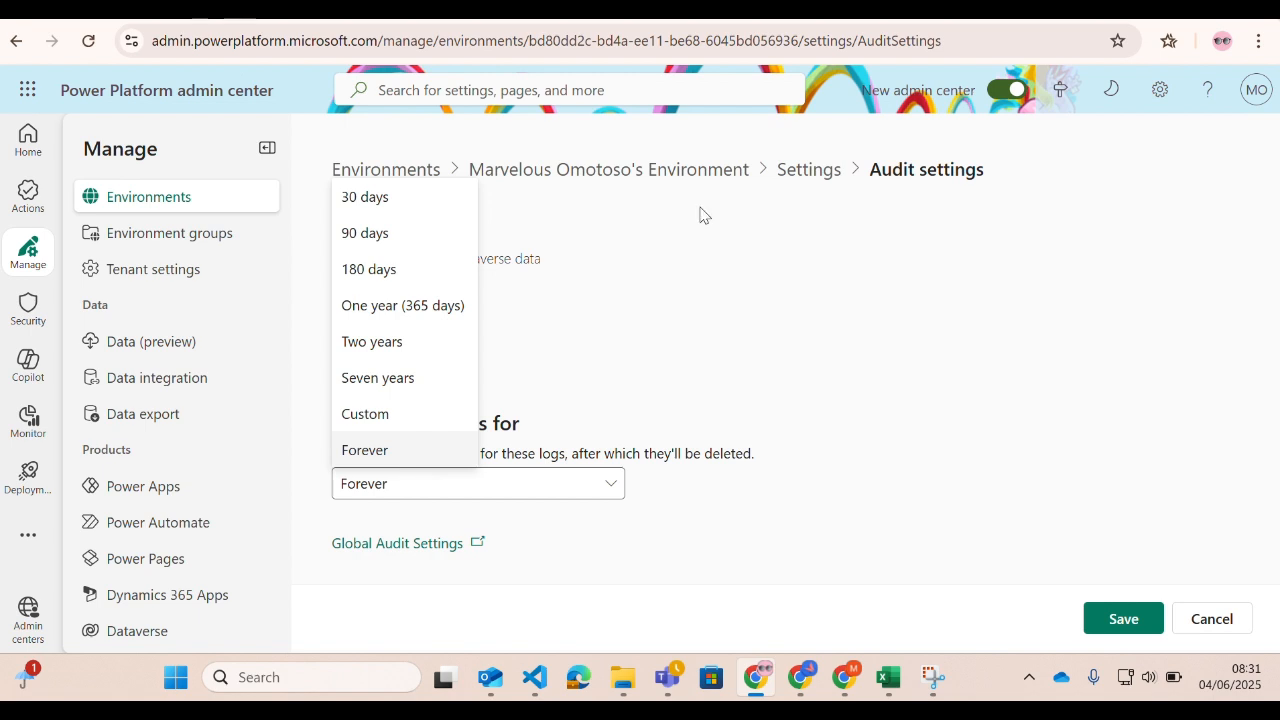
click(368, 238)
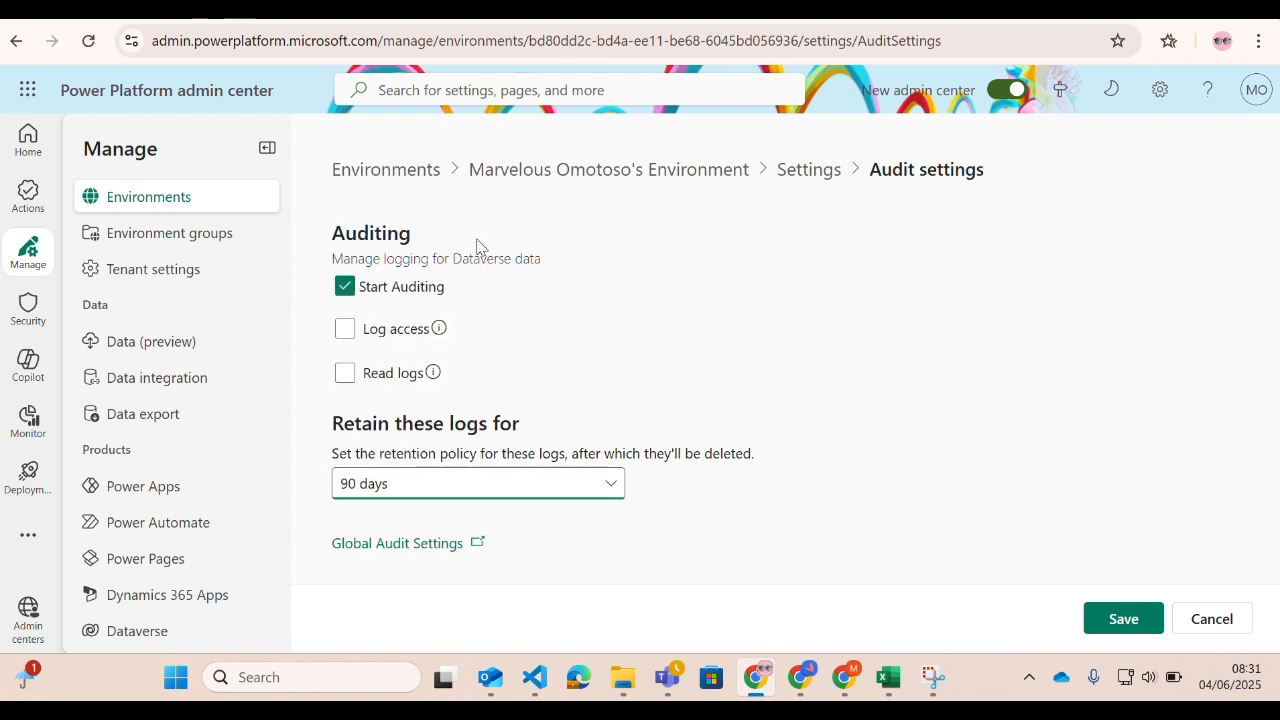
click(1116, 622)
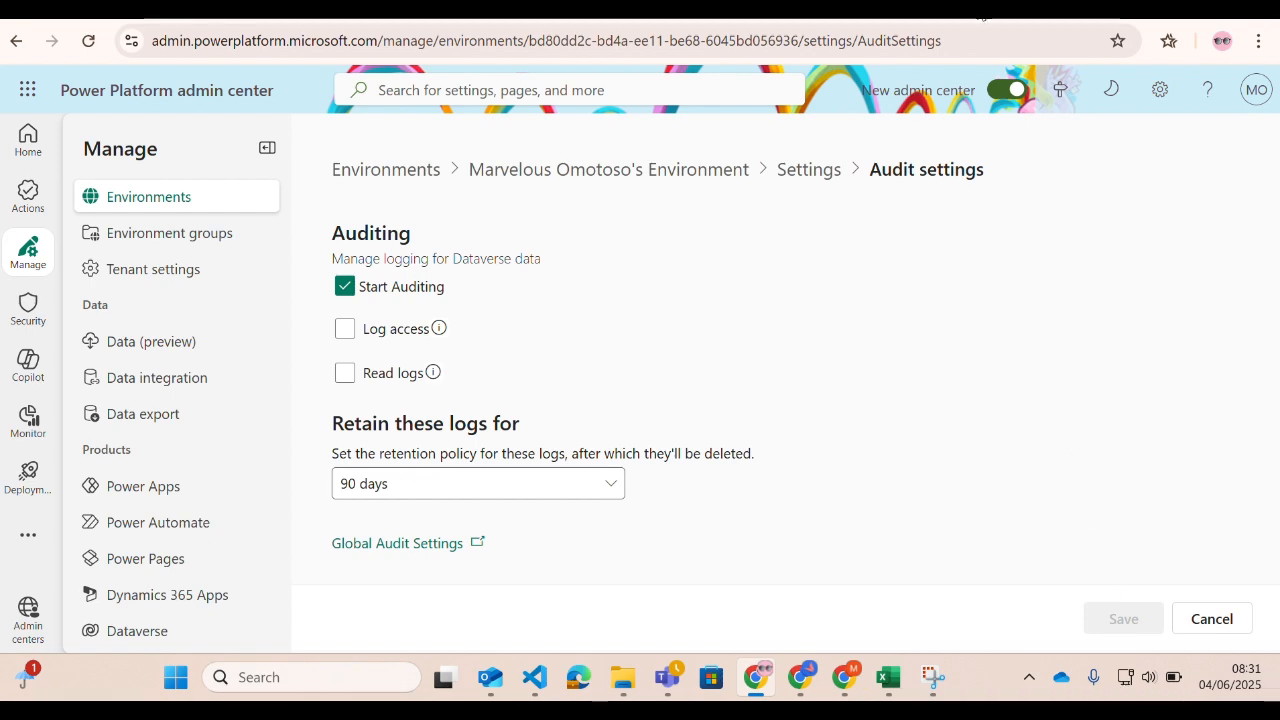
Return to Power Apps and open the properties of the Cases table in the Document Library solution.
click(764, 12)
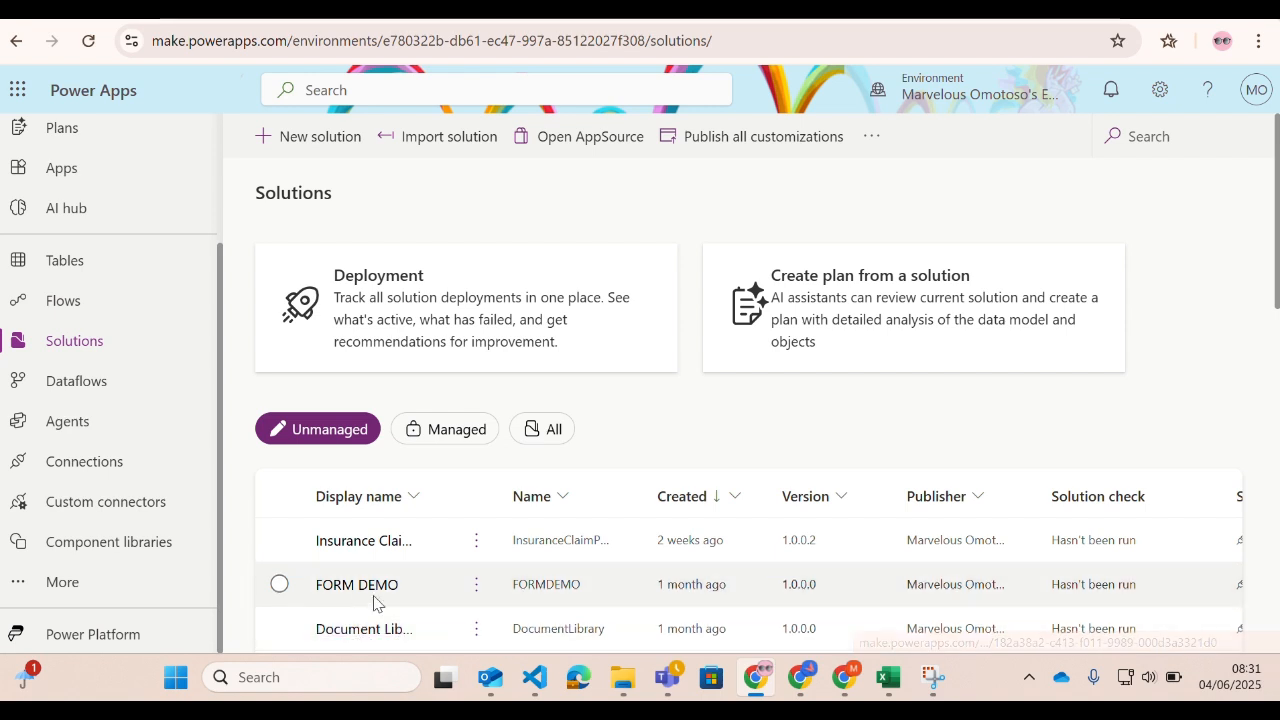
click(350, 630)
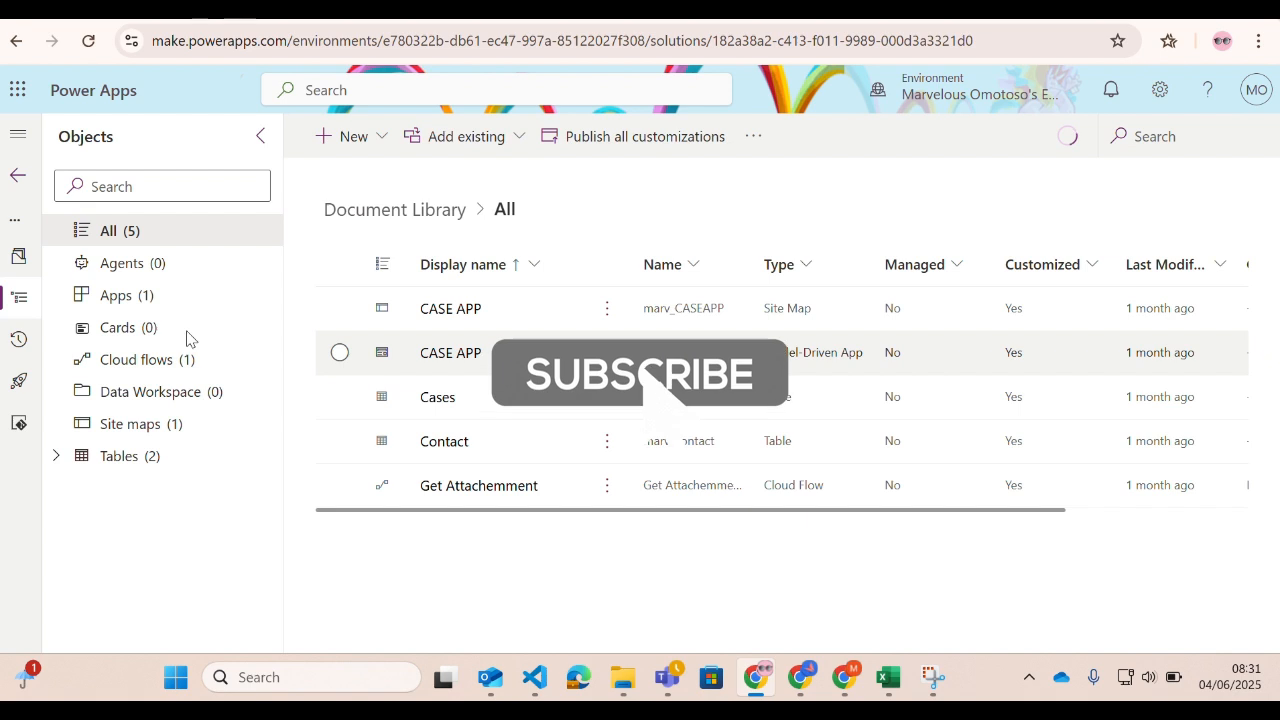
click(56, 456)
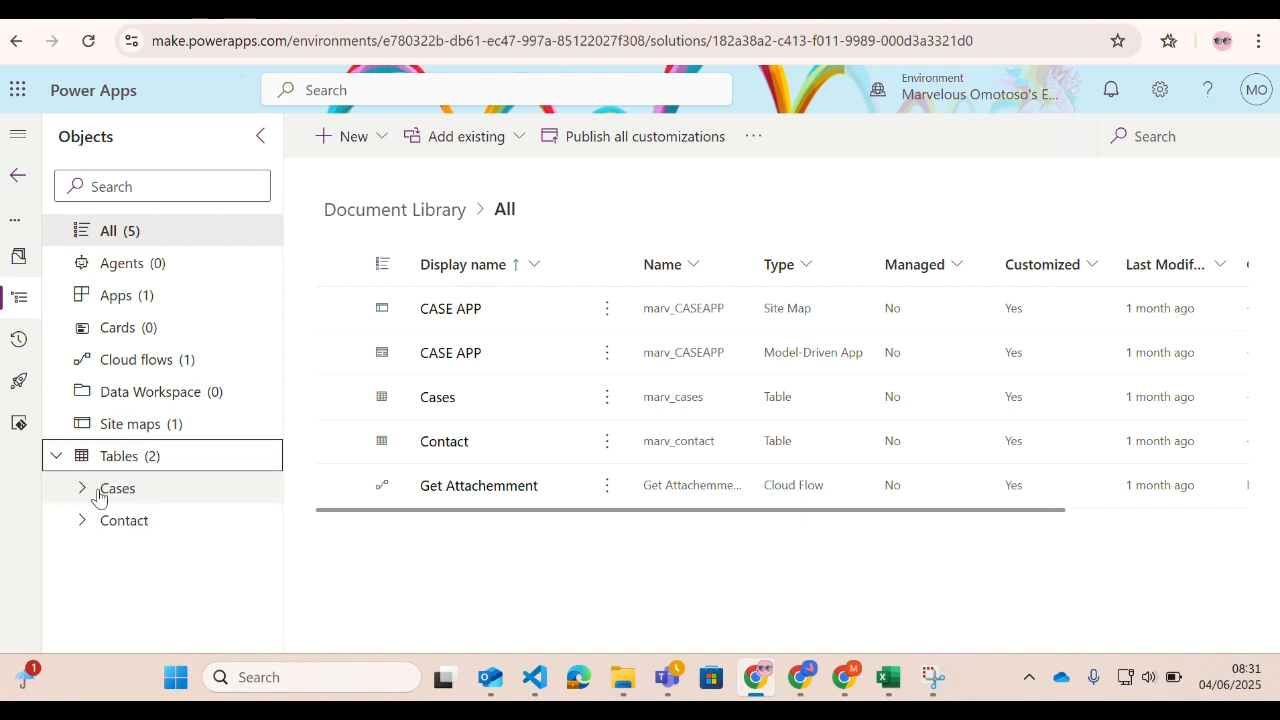
click(117, 489)
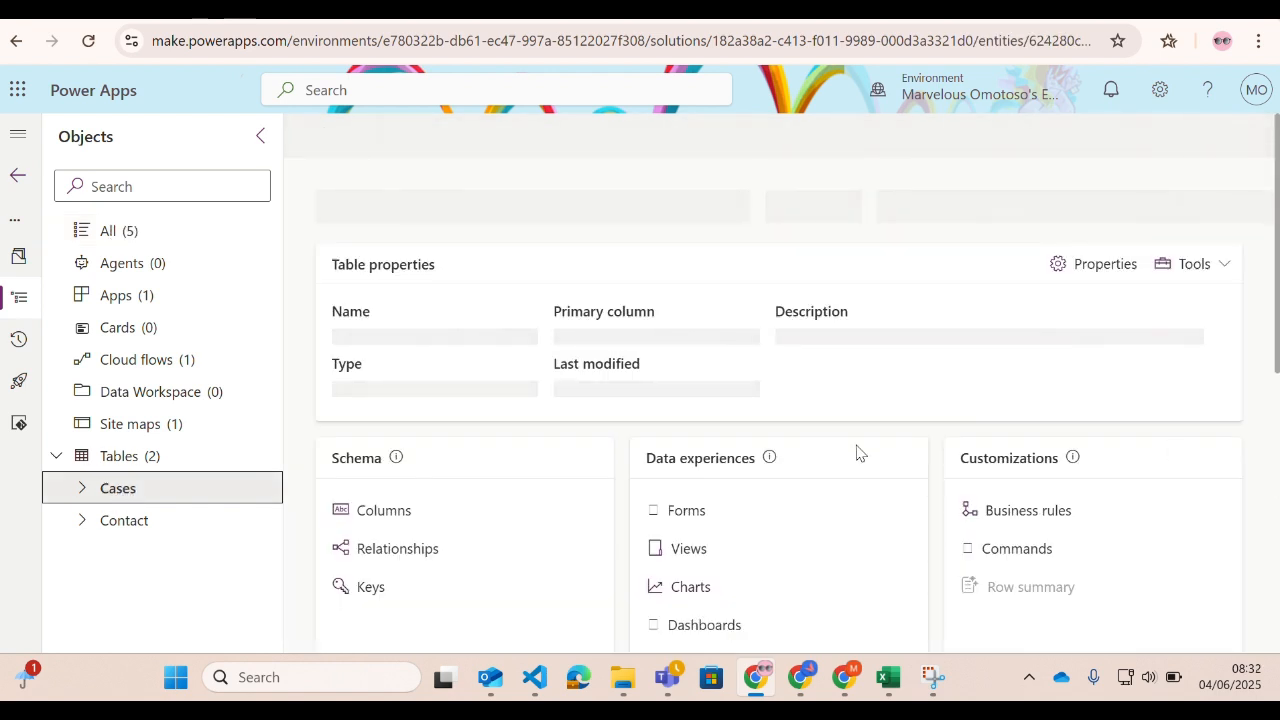
click(1088, 276)
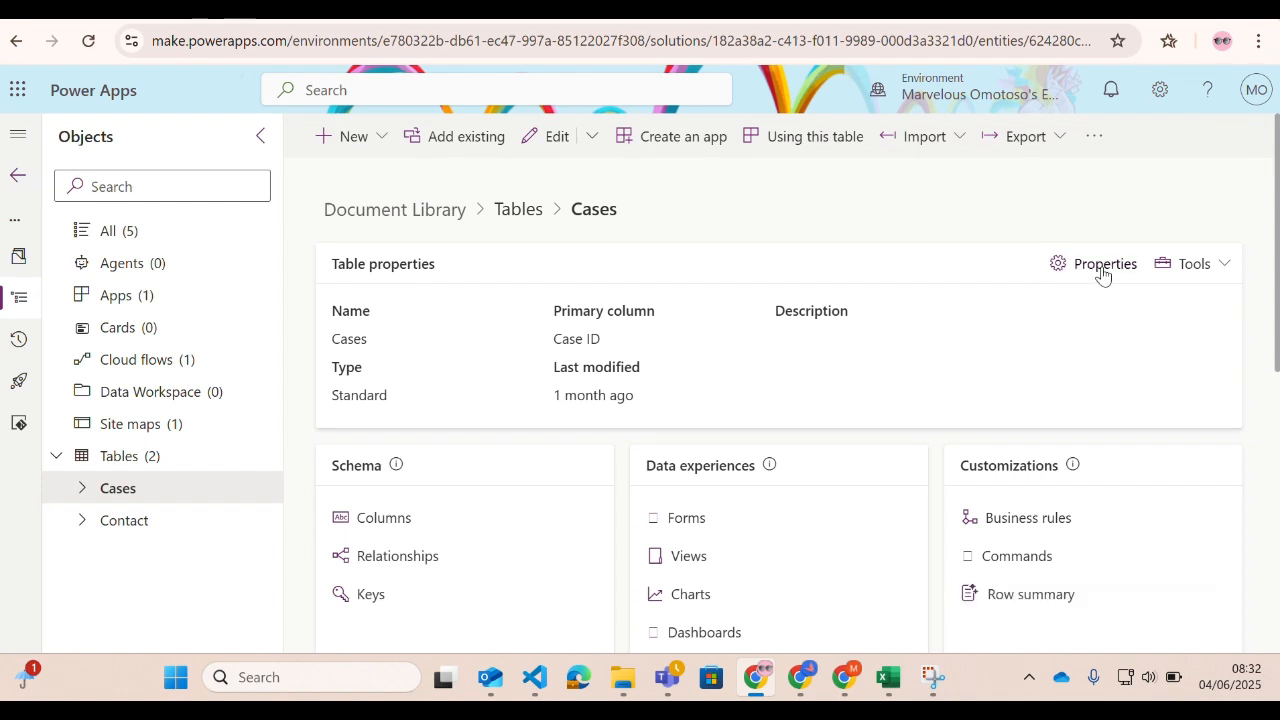
click(1100, 270)
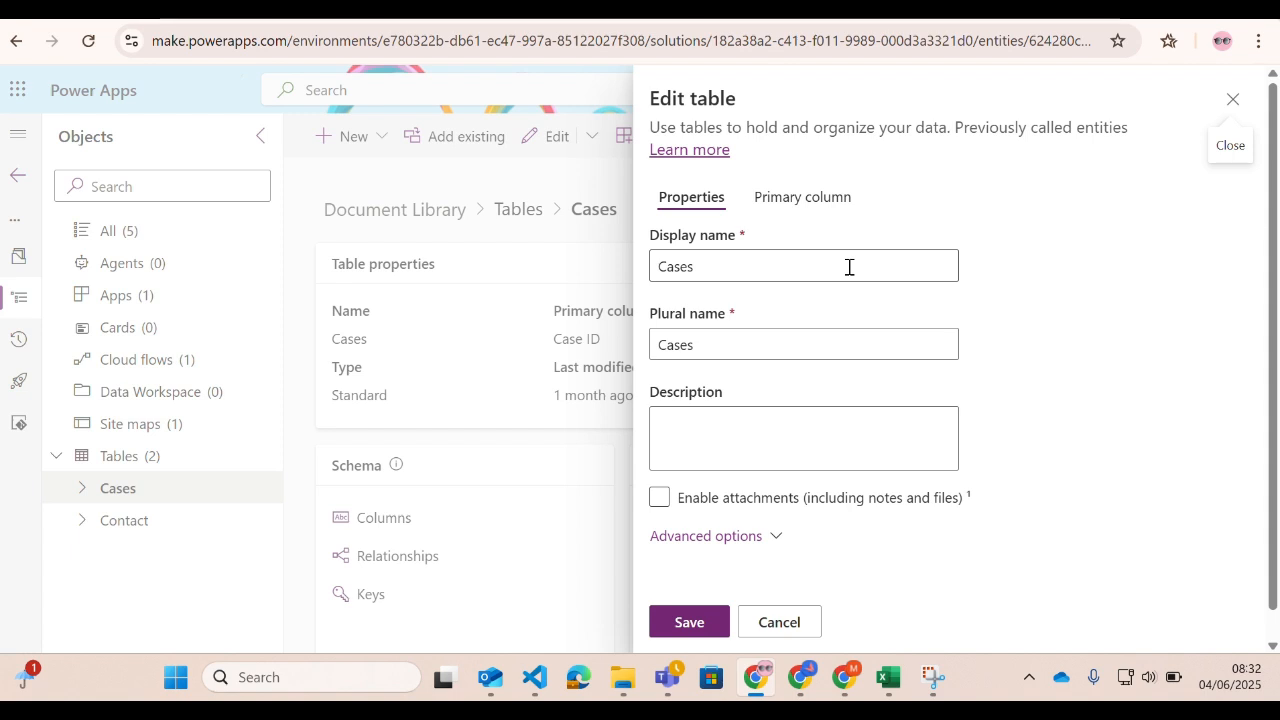
Enable "Audit changes to its data" for the Cases table, save it, and publish all customizations in the solution.
scroll(860, 417, down, 1)
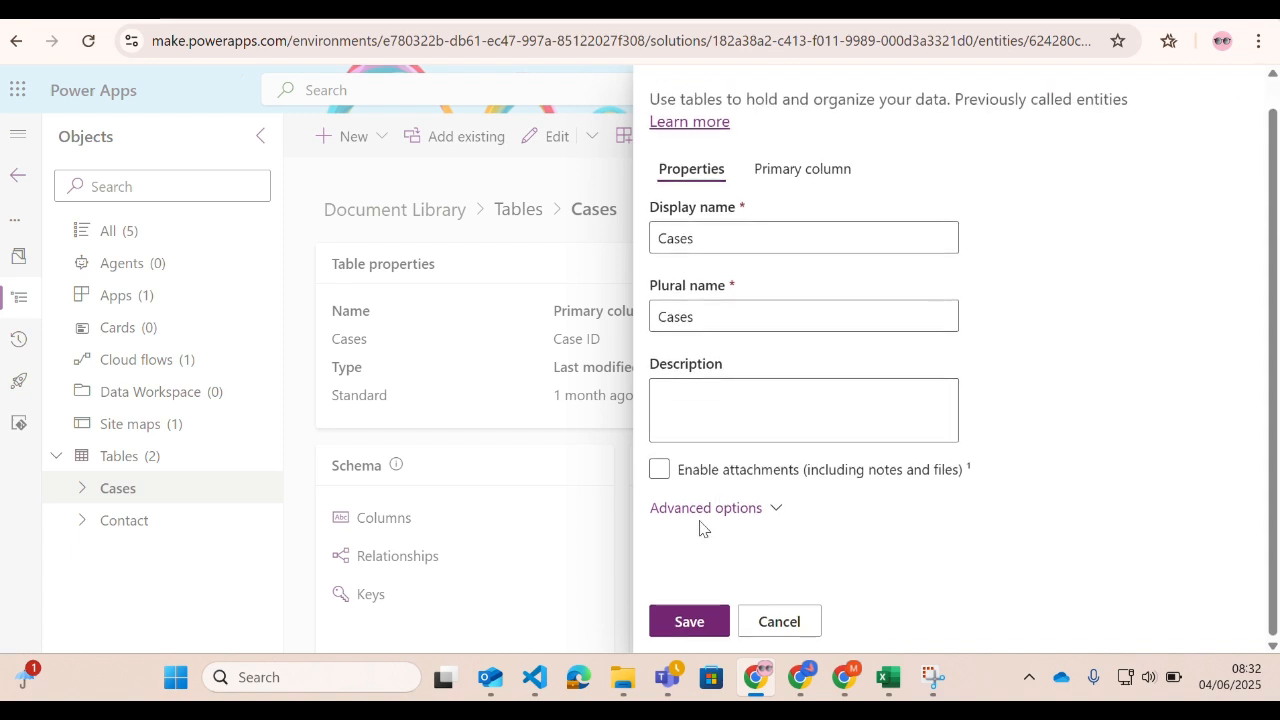
click(772, 508)
scroll(775, 516, down, 1)
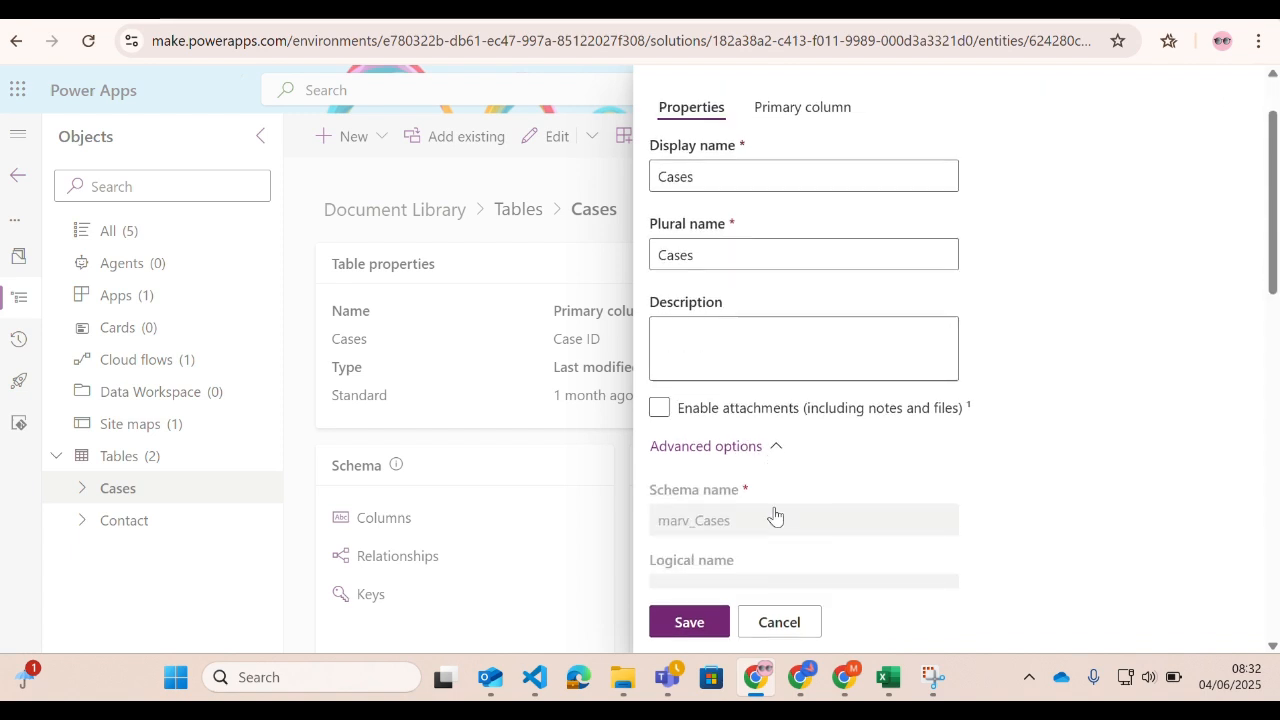
scroll(775, 516, down, 7)
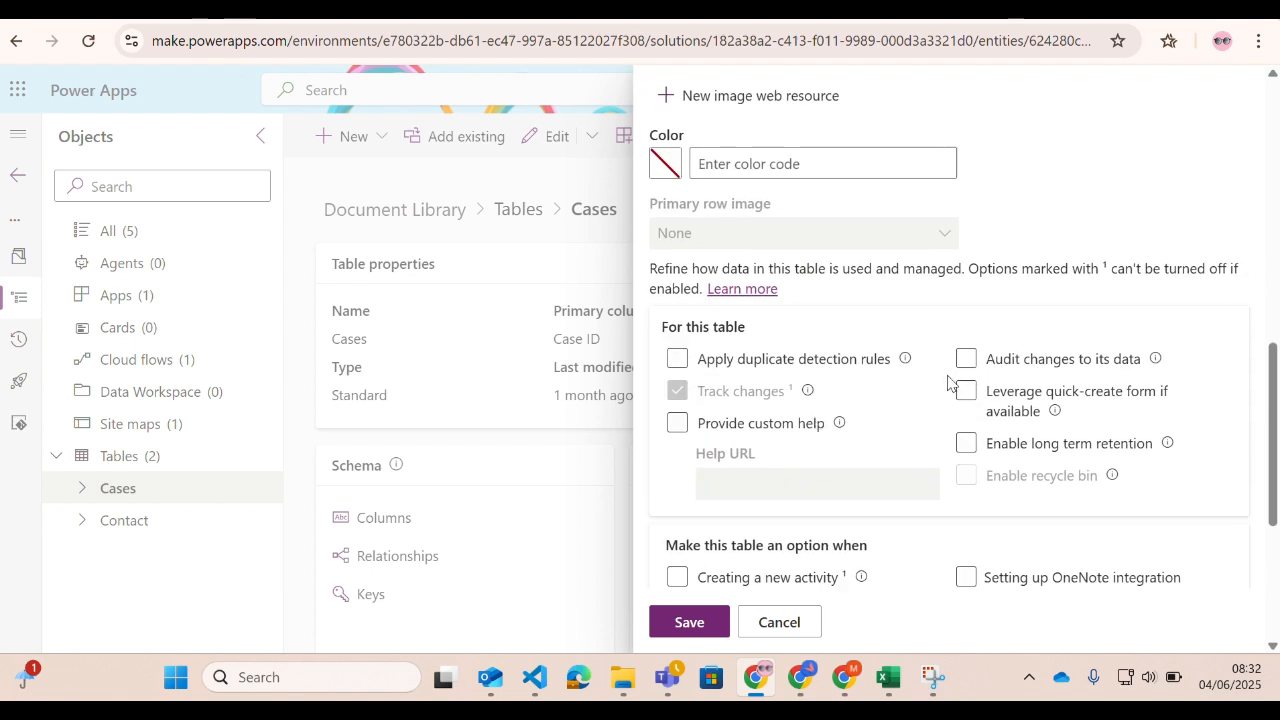
click(966, 359)
click(966, 359)
click(967, 361)
click(681, 624)
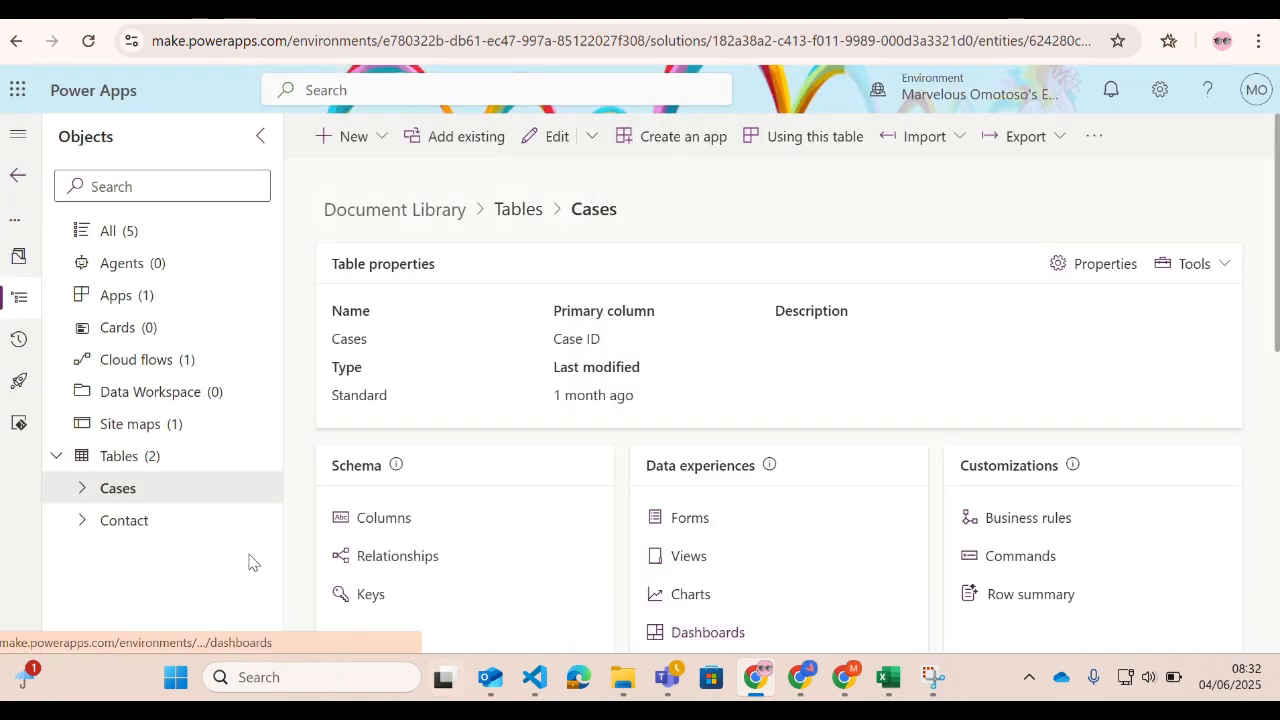
click(112, 236)
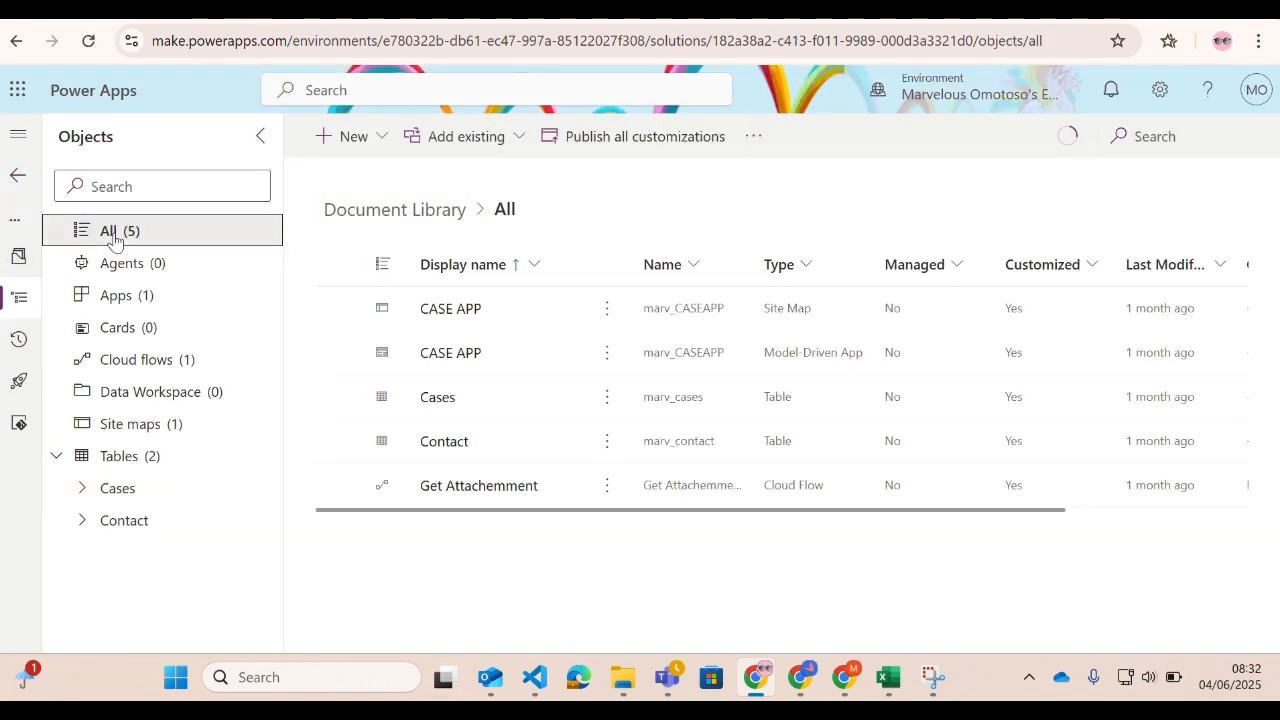
click(621, 147)
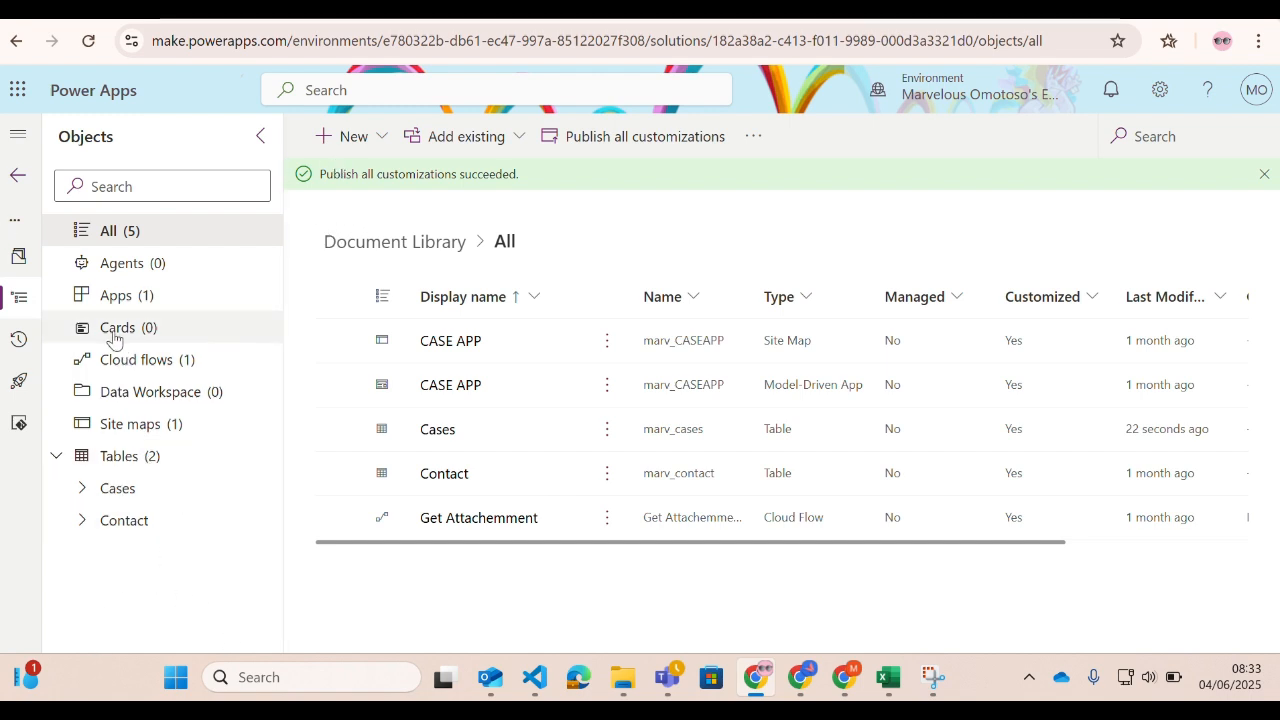
Open the Case Main Form of the Cases table, check its Related menu for Audits, and save and publish the form.
click(80, 490)
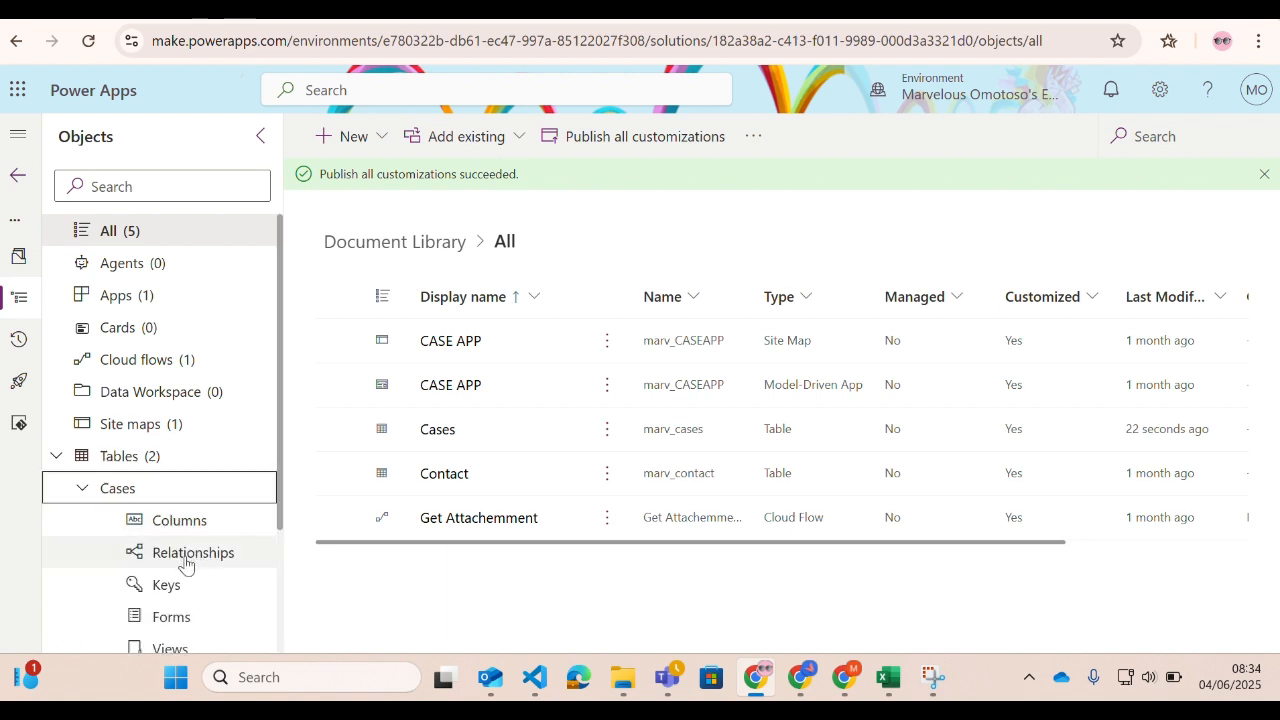
scroll(105, 500, down, 3)
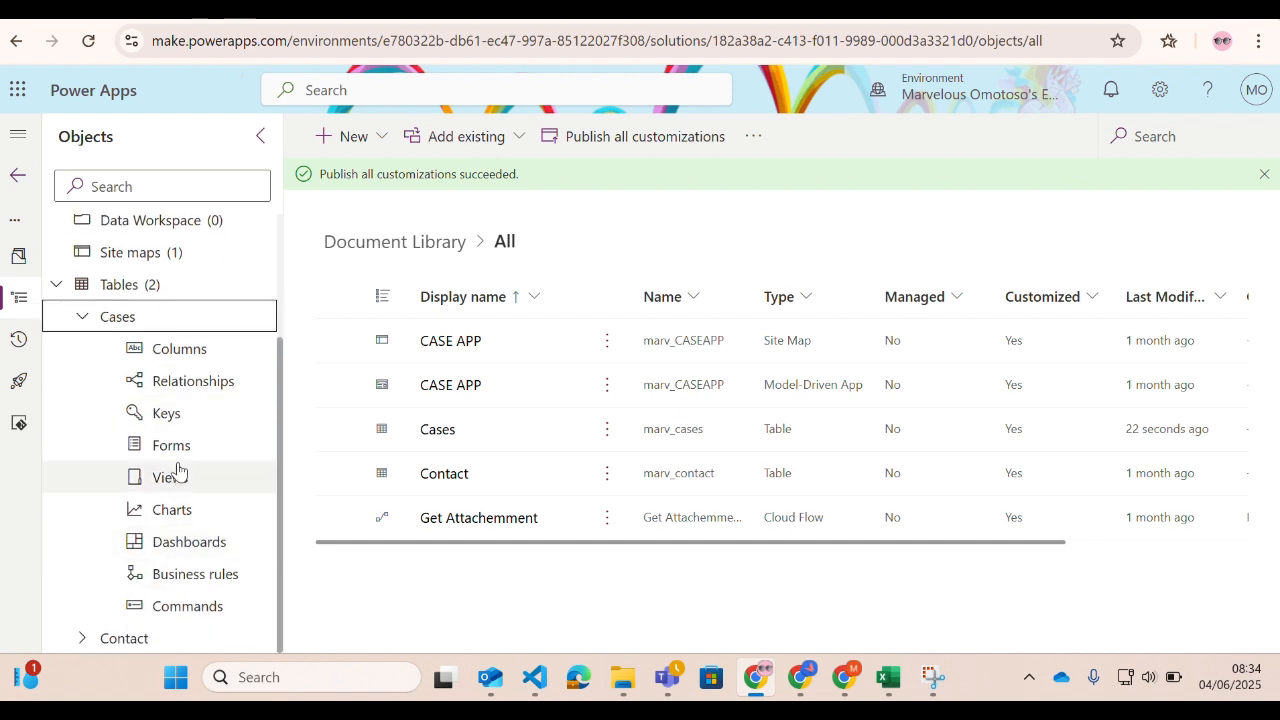
click(172, 450)
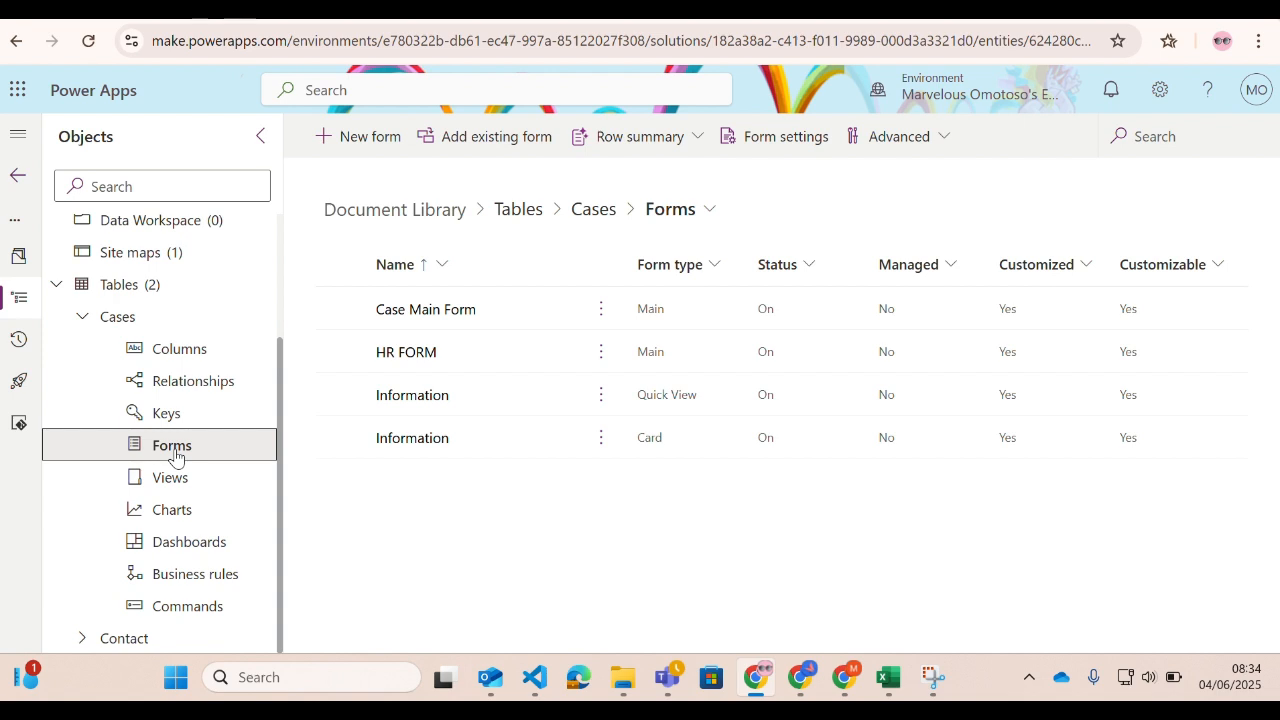
click(435, 312)
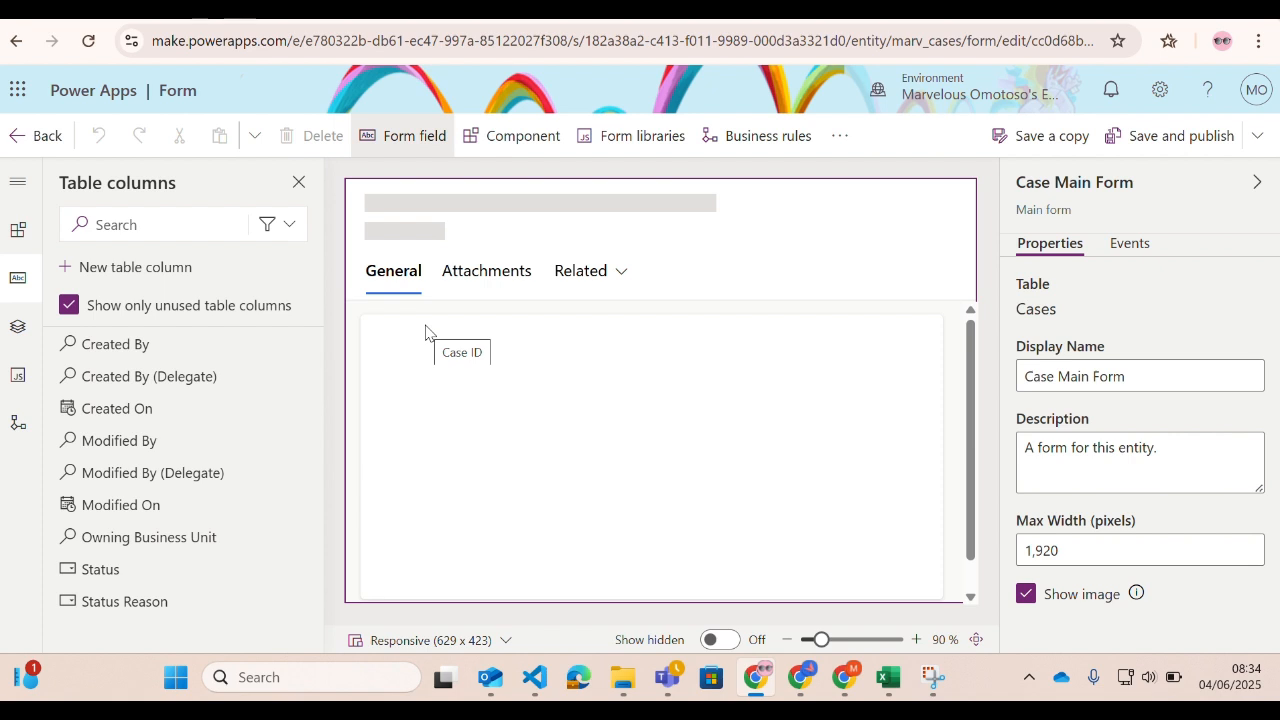
click(594, 281)
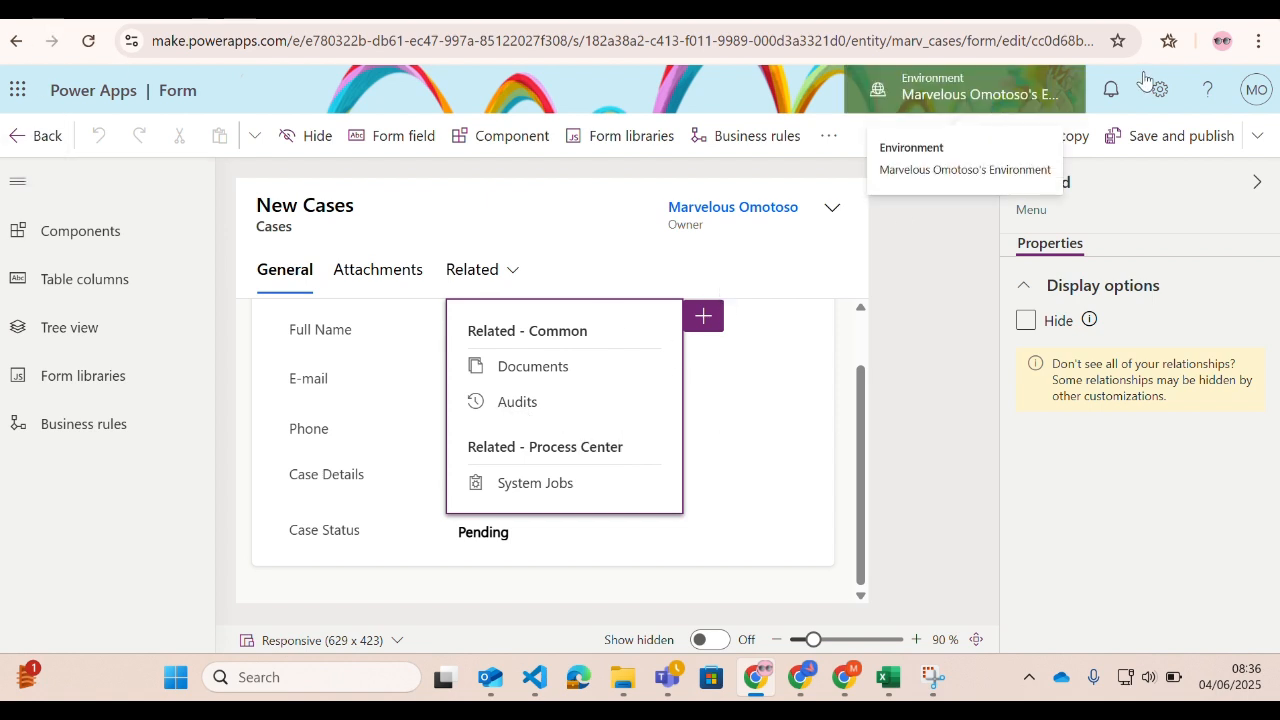
click(1150, 145)
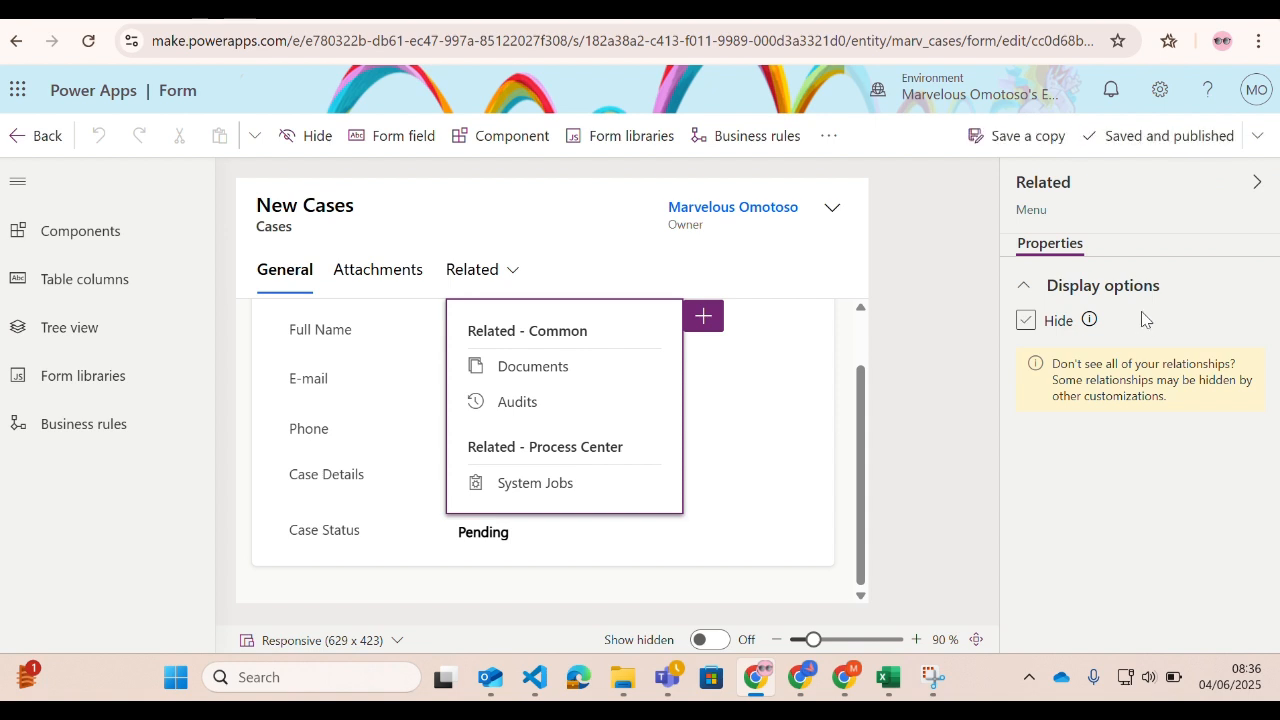
Leave the form editor, play the model-driven CASE APP, and open case record CS-1000 from the Cases list.
click(44, 138)
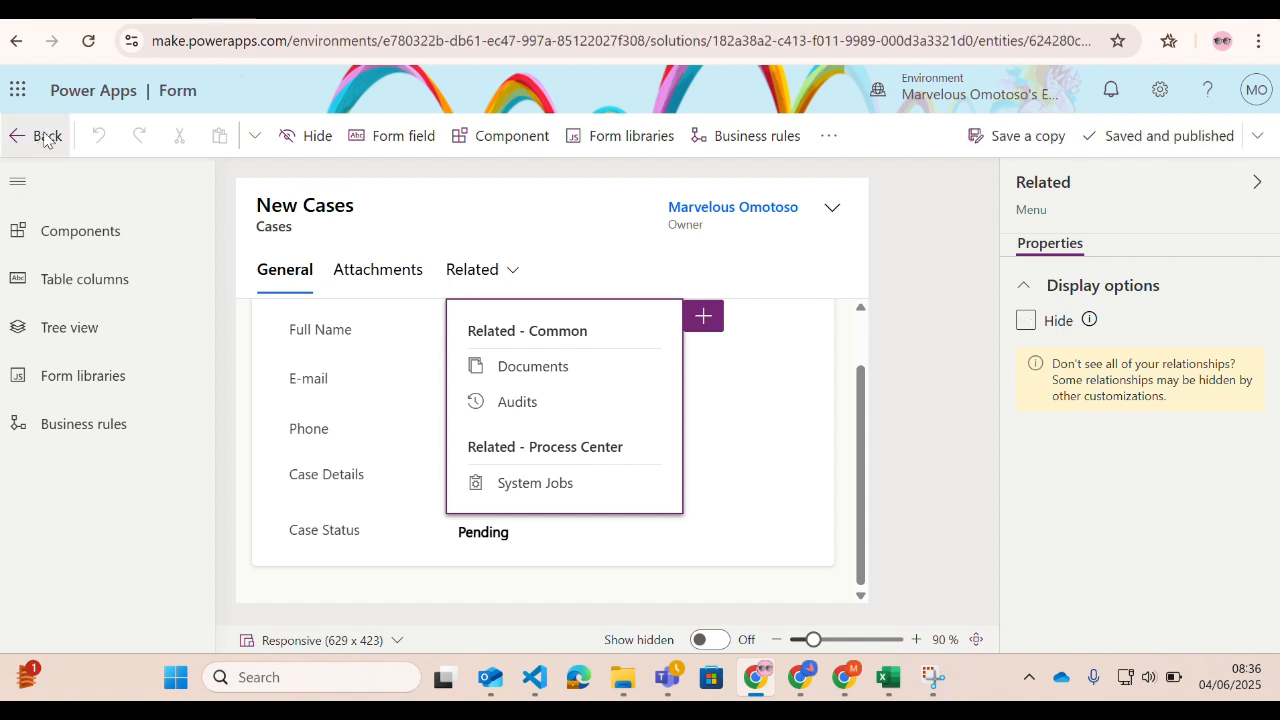
click(138, 305)
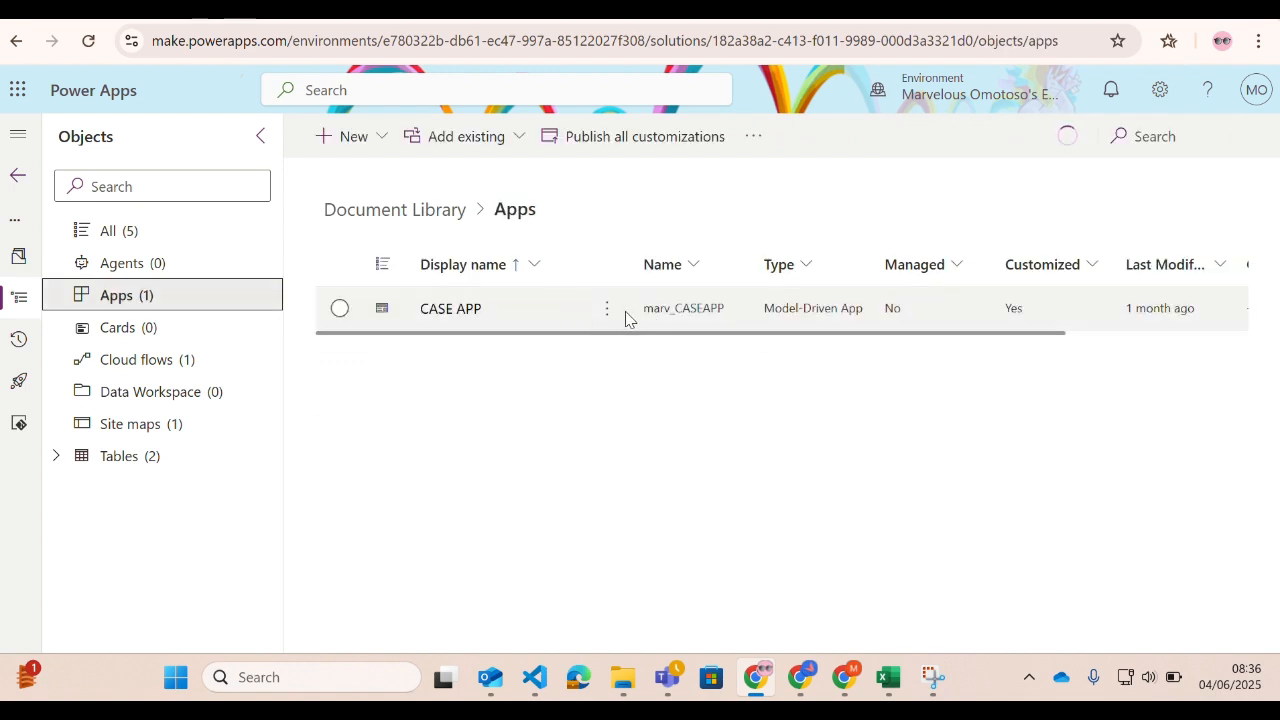
click(607, 310)
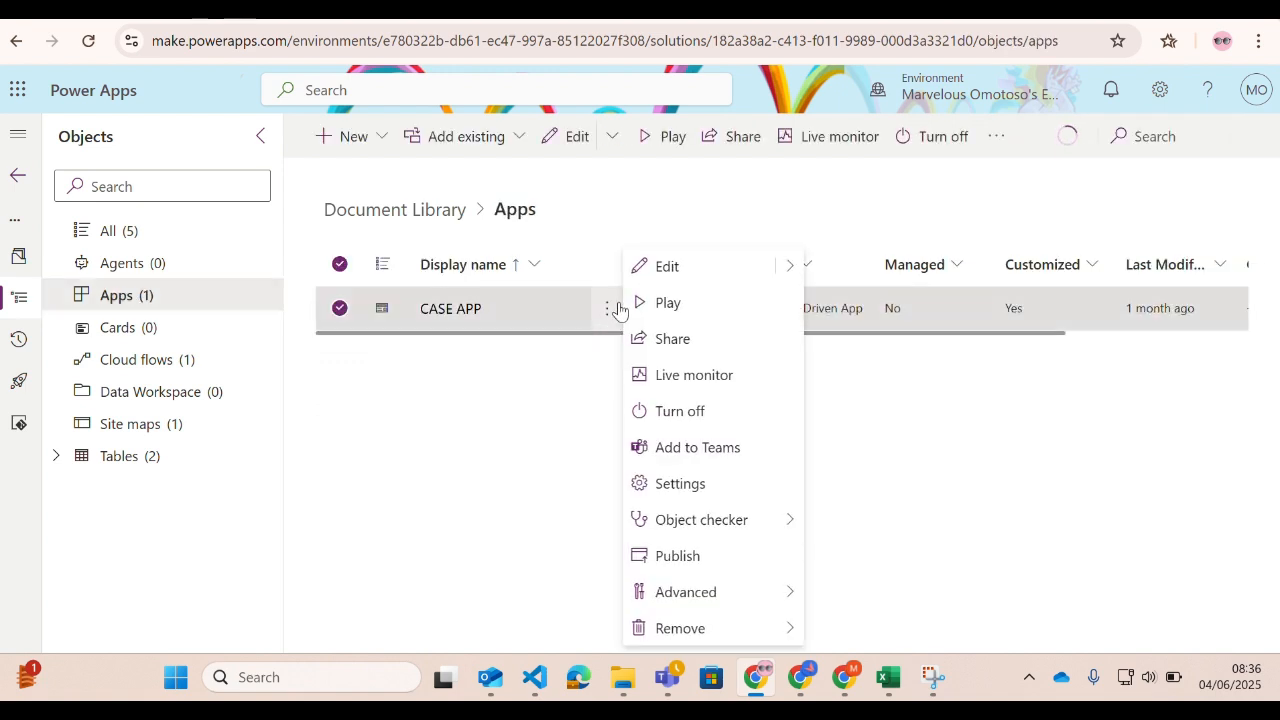
click(678, 310)
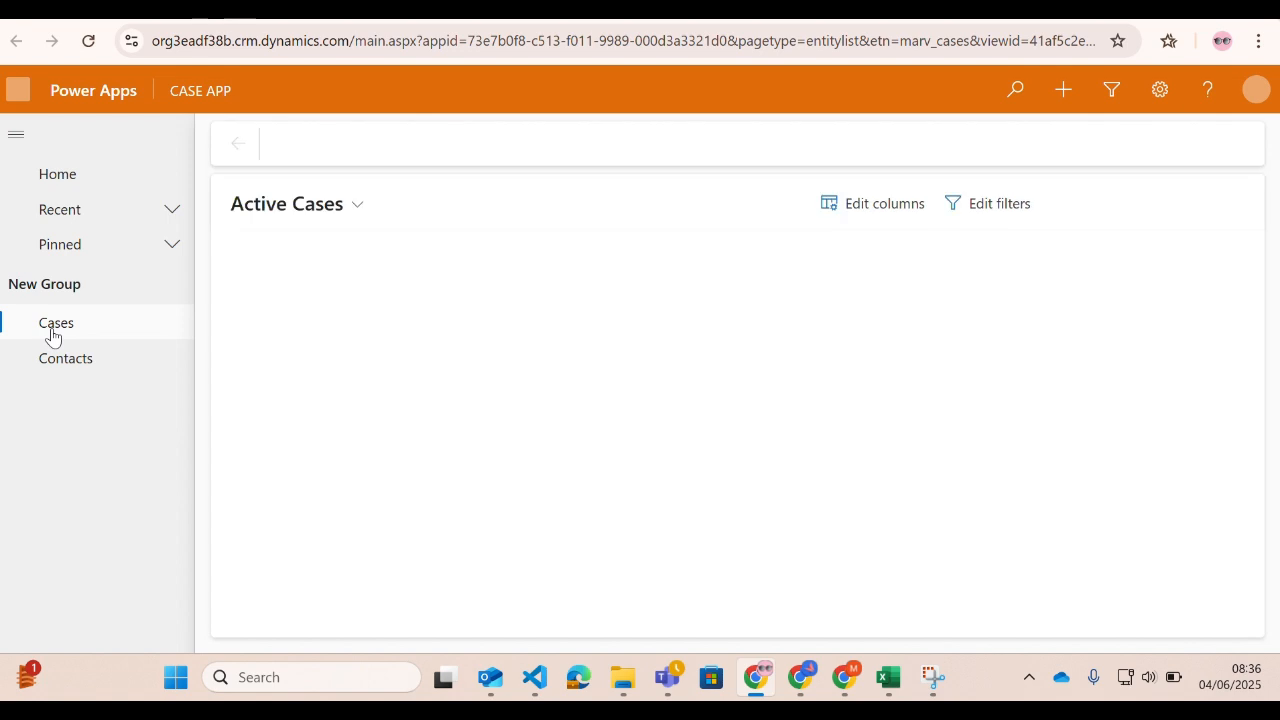
click(52, 336)
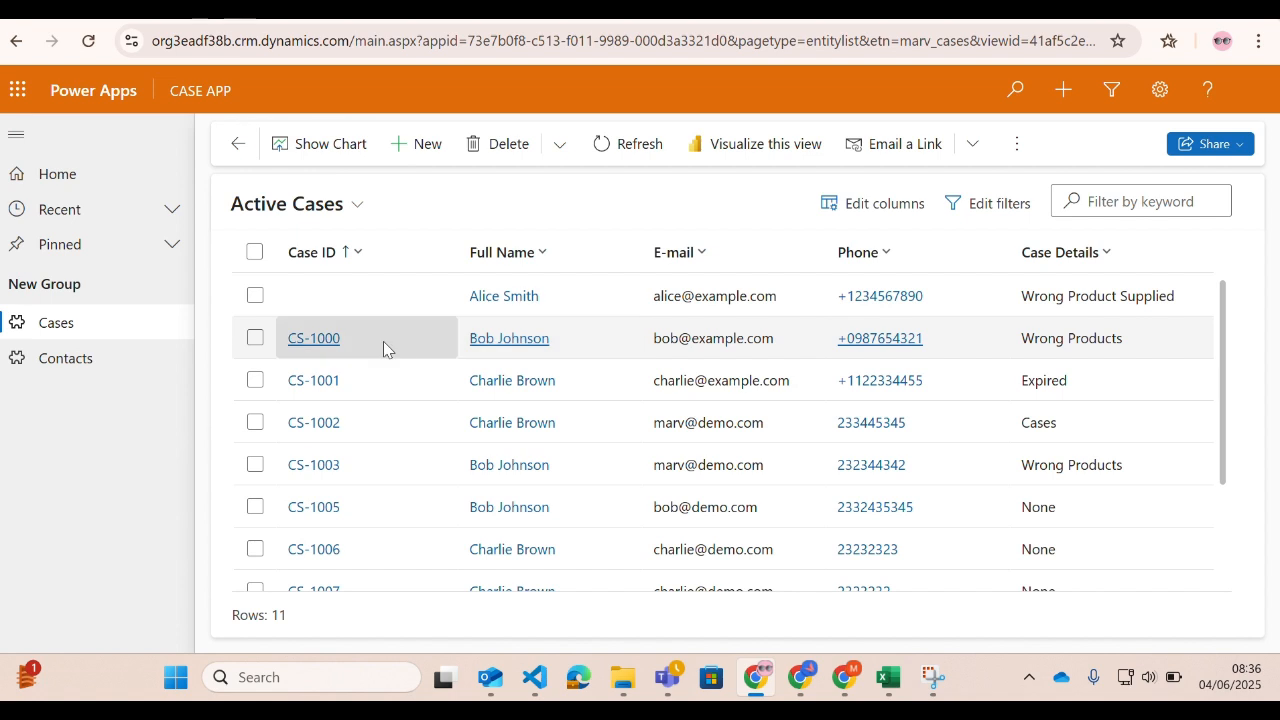
click(305, 342)
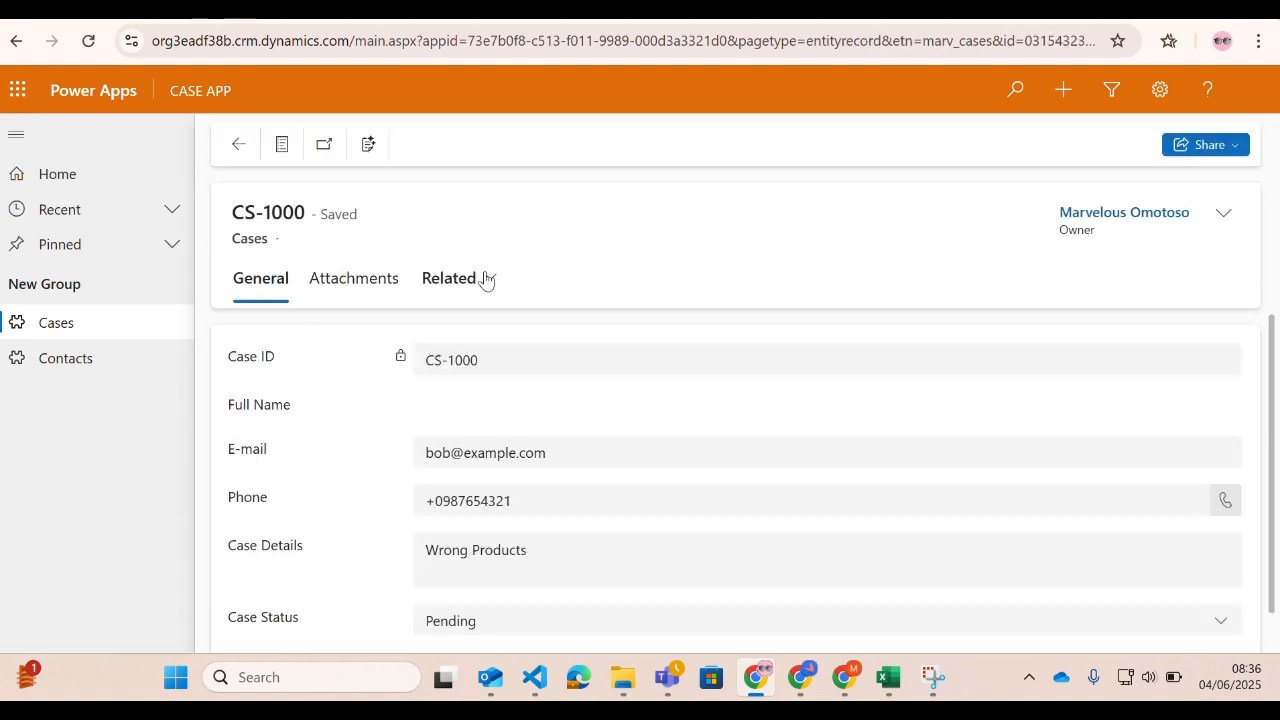
Open the Audit History of case record CS-1000 from its related items.
click(476, 282)
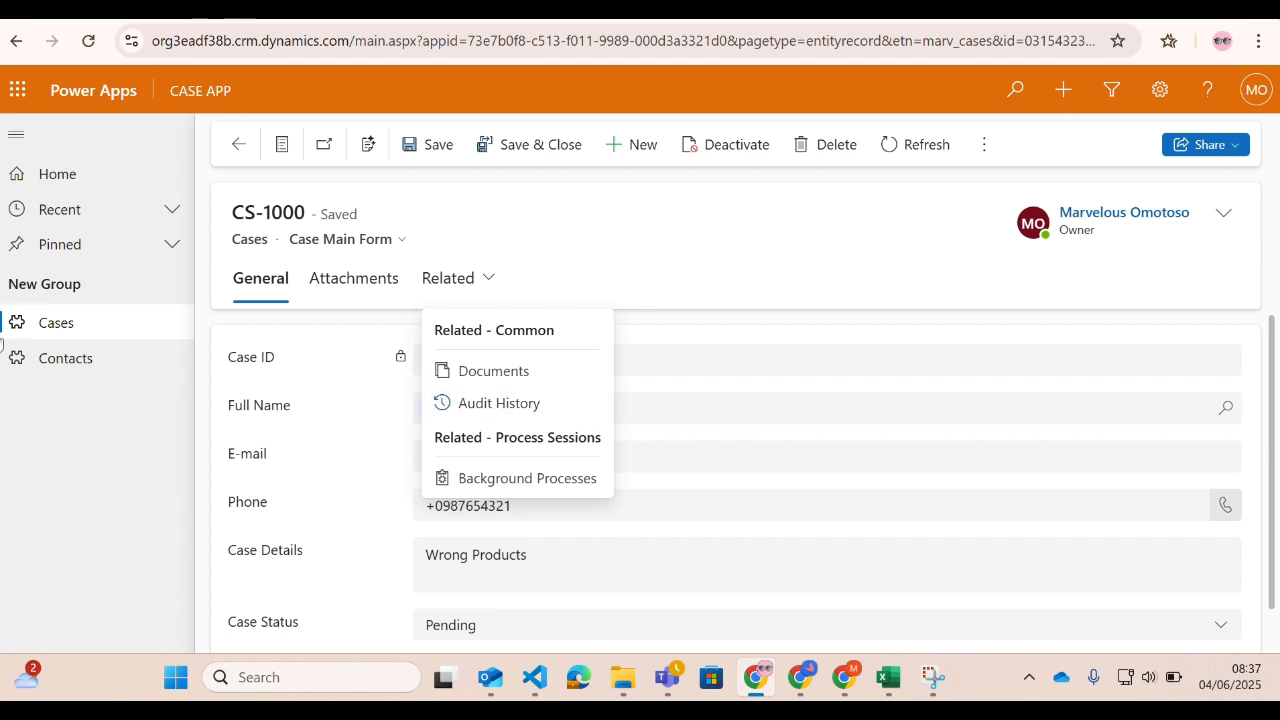
scroll(399, 448, down, 1)
scroll(371, 471, up, 1)
click(137, 469)
click(456, 285)
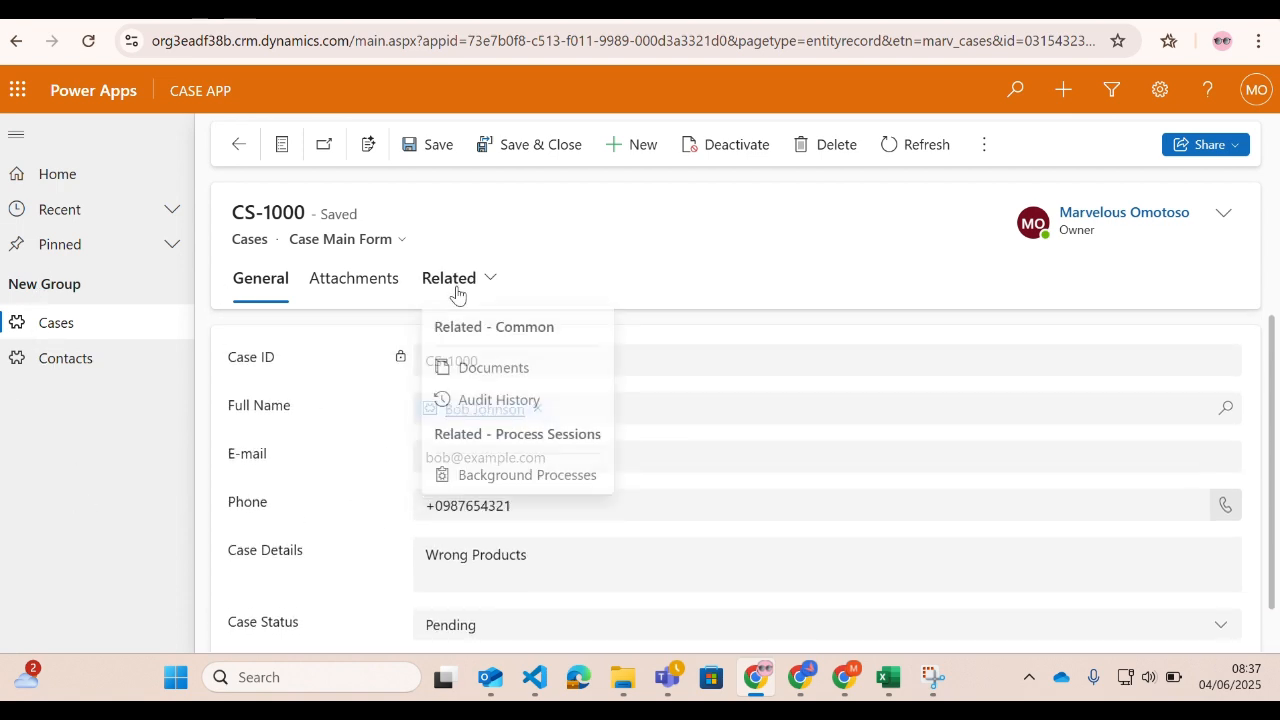
click(498, 408)
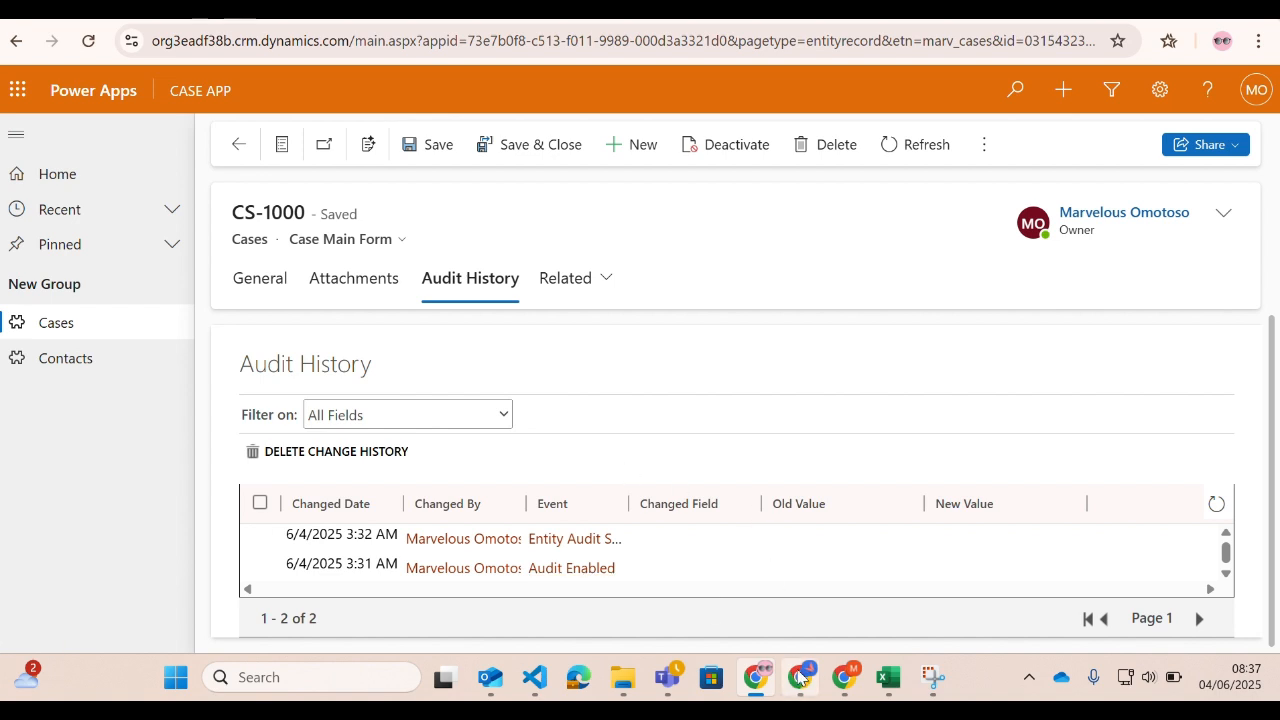
Return to the General details, go back to the Cases list, and reopen case record CS-1000.
click(251, 289)
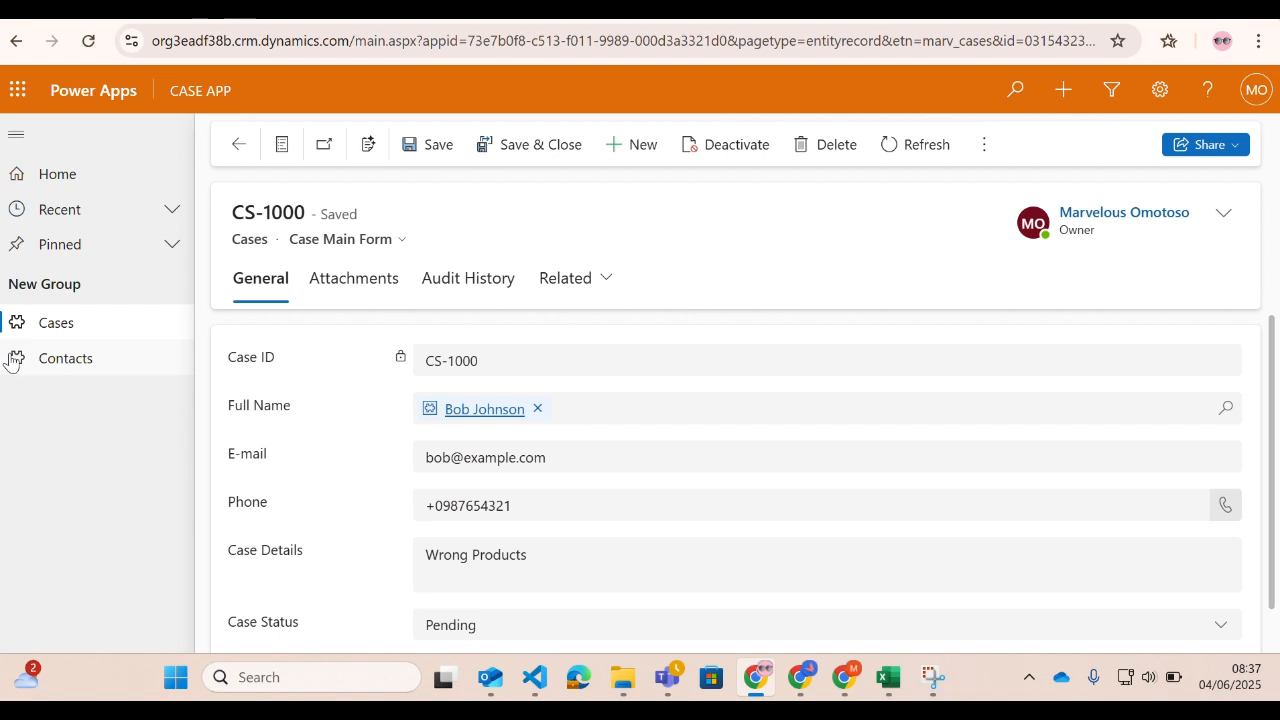
click(40, 330)
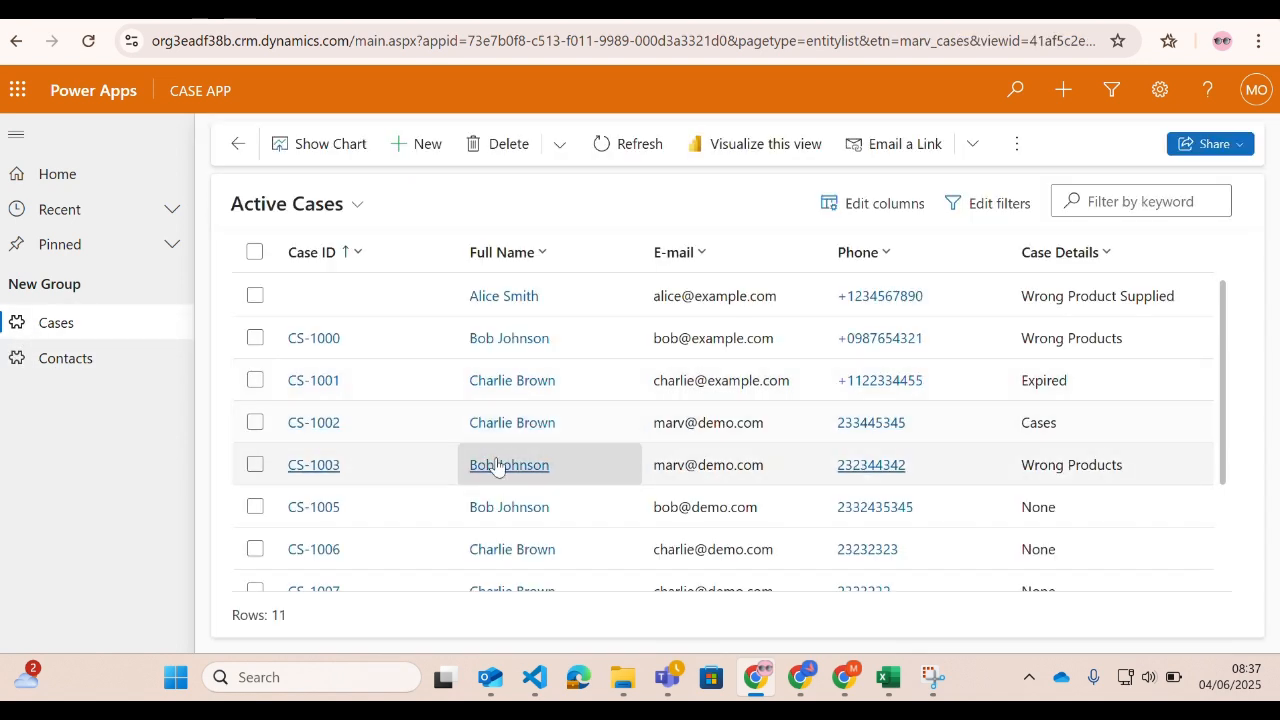
click(483, 343)
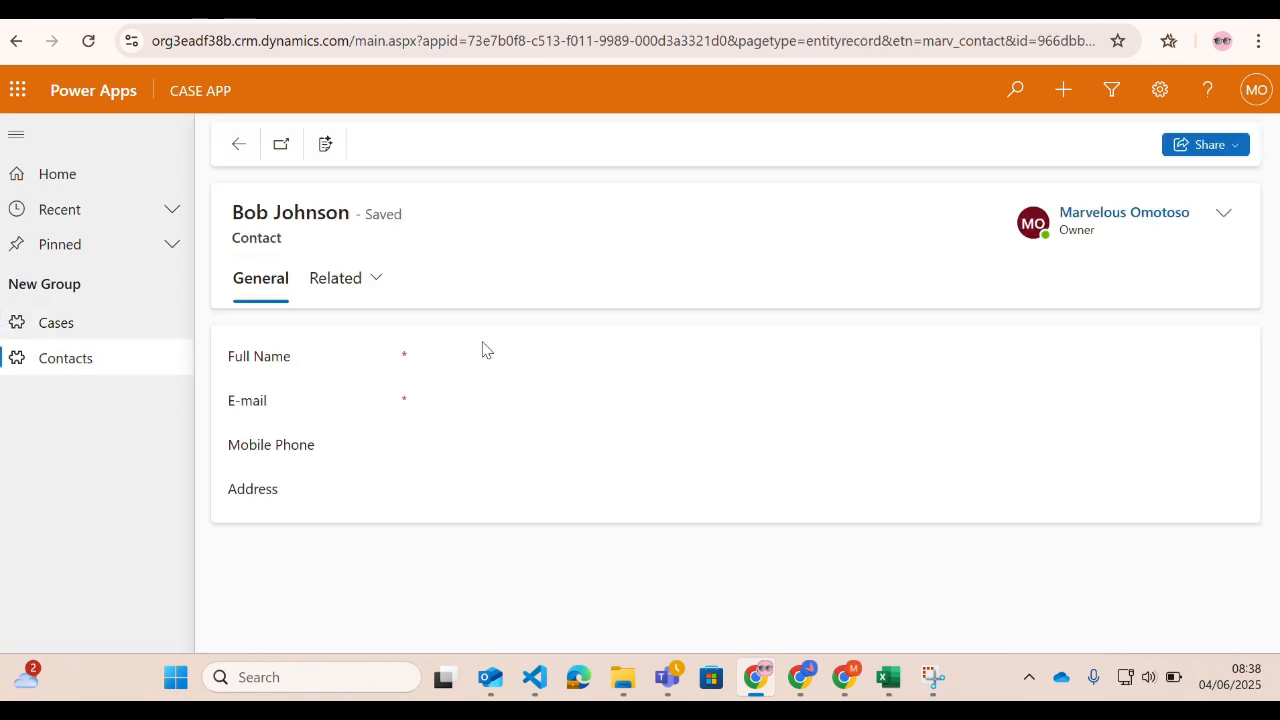
click(68, 328)
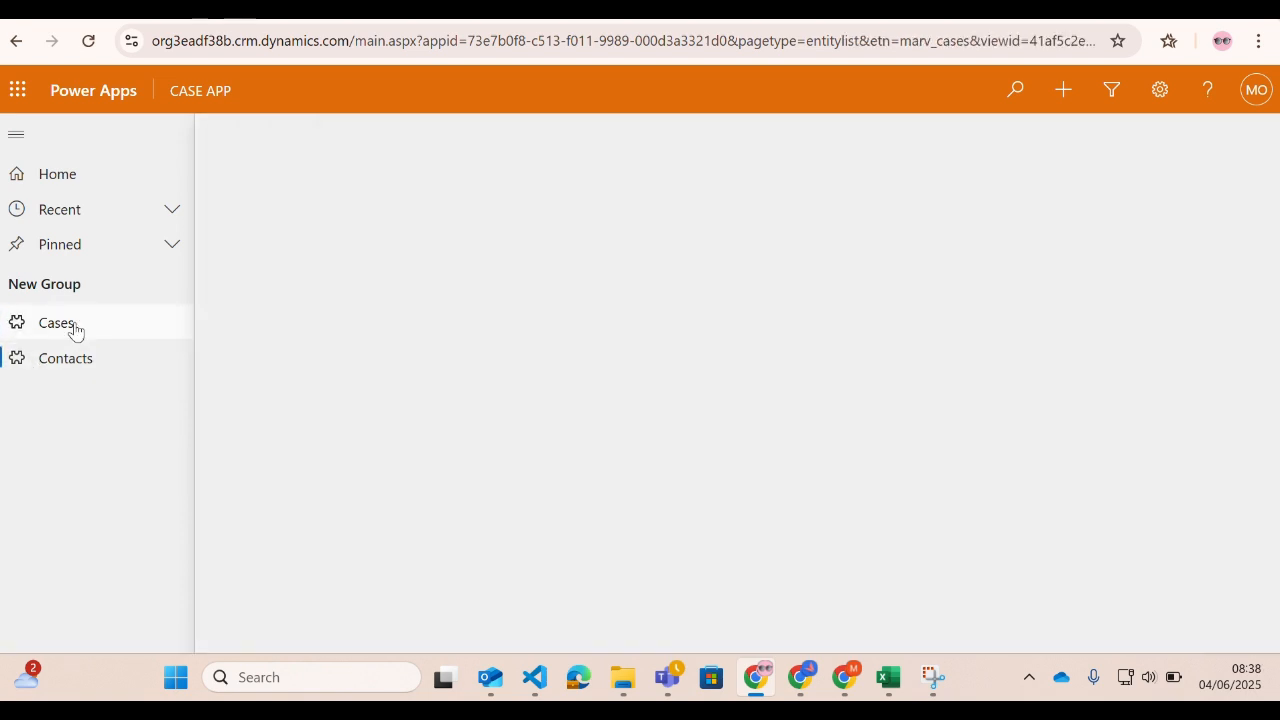
click(314, 338)
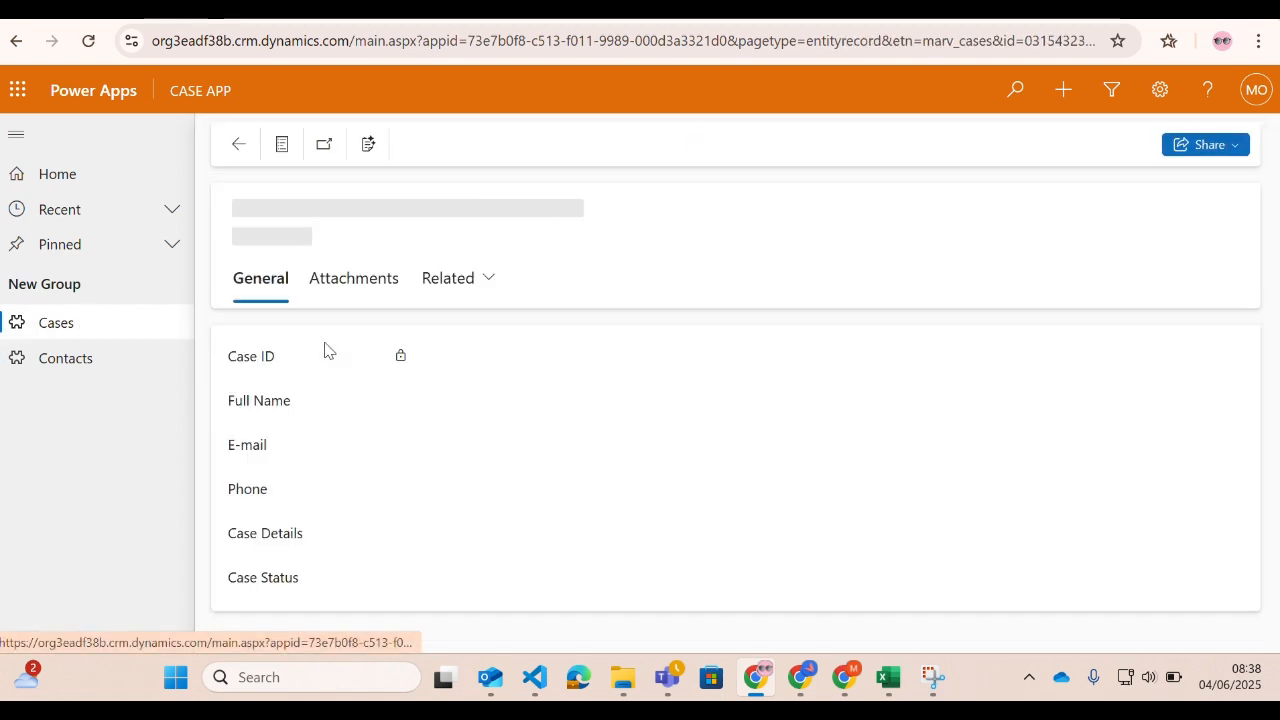
Replace the Case Details text of CS-1000 with "products".
click(606, 457)
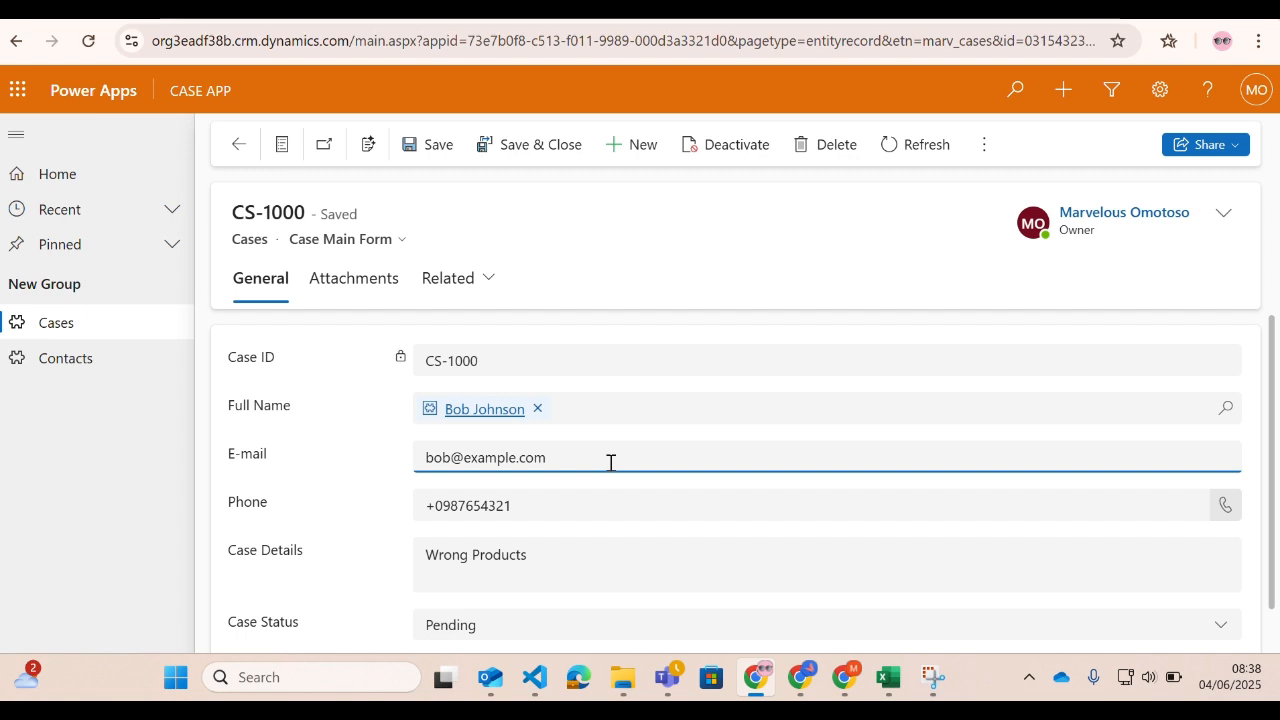
click(563, 553)
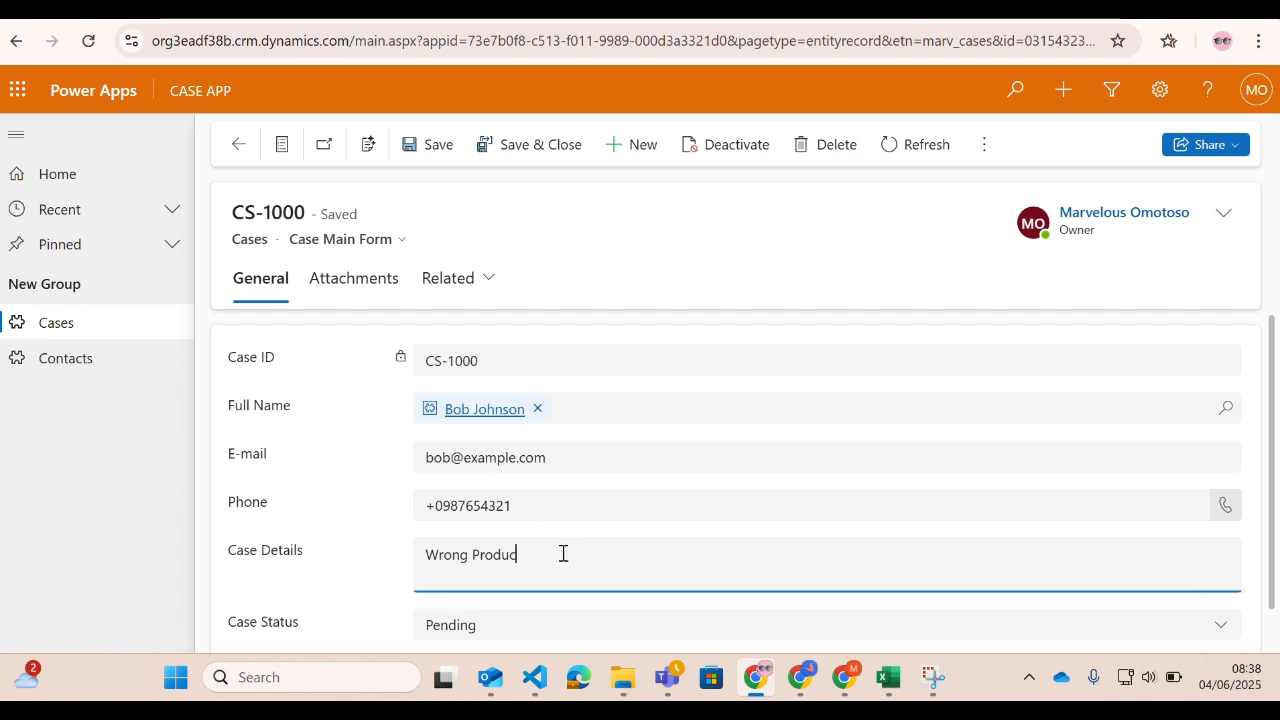
key(BackSpace)
key(BackSpace)
key(BackSpace)
key(BackSpace)
key(BackSpace)
key(BackSpace)
key(BackSpace)
key(BackSpace)
key(BackSpace)
key(BackSpace)
key(BackSpace)
key(BackSpace)
text(products)
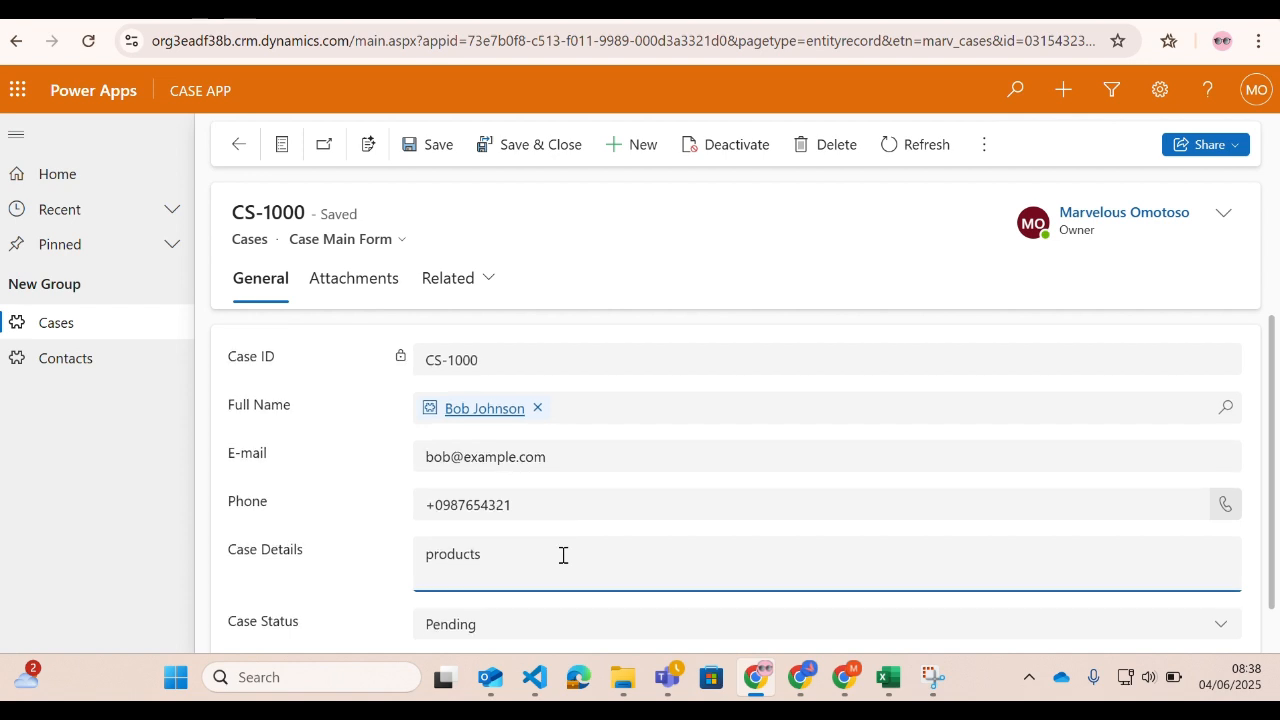
Set the Case Status of CS-1000 to Inprogress.
scroll(530, 566, down, 1)
click(500, 578)
click(465, 512)
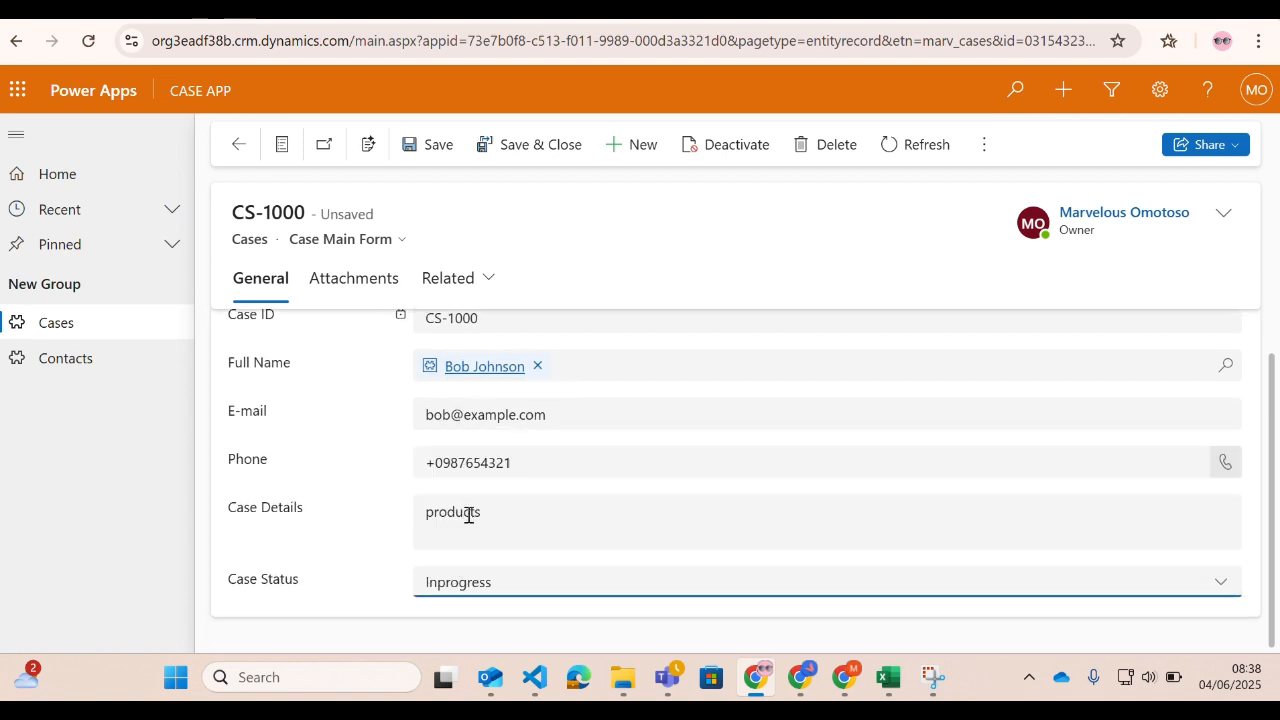
scroll(600, 406, up, 1)
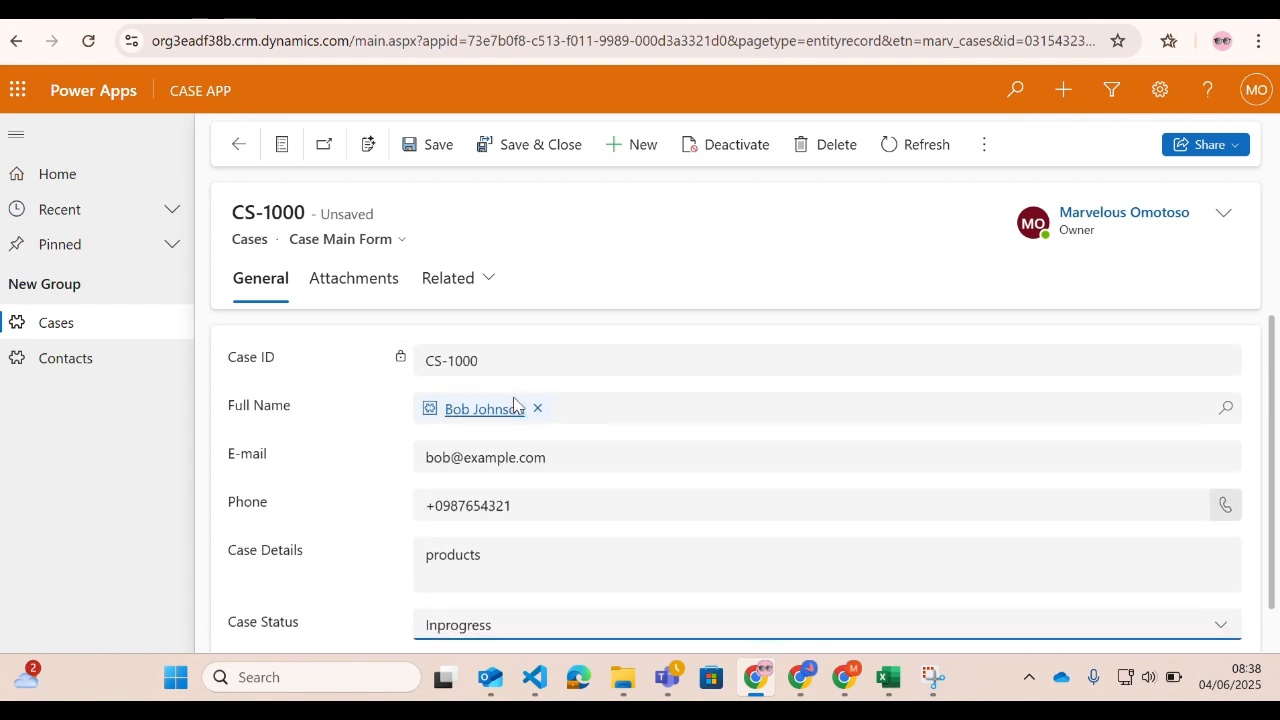
Replace the case's E-mail value with a new e-mail address, and save and close the record.
click(575, 462)
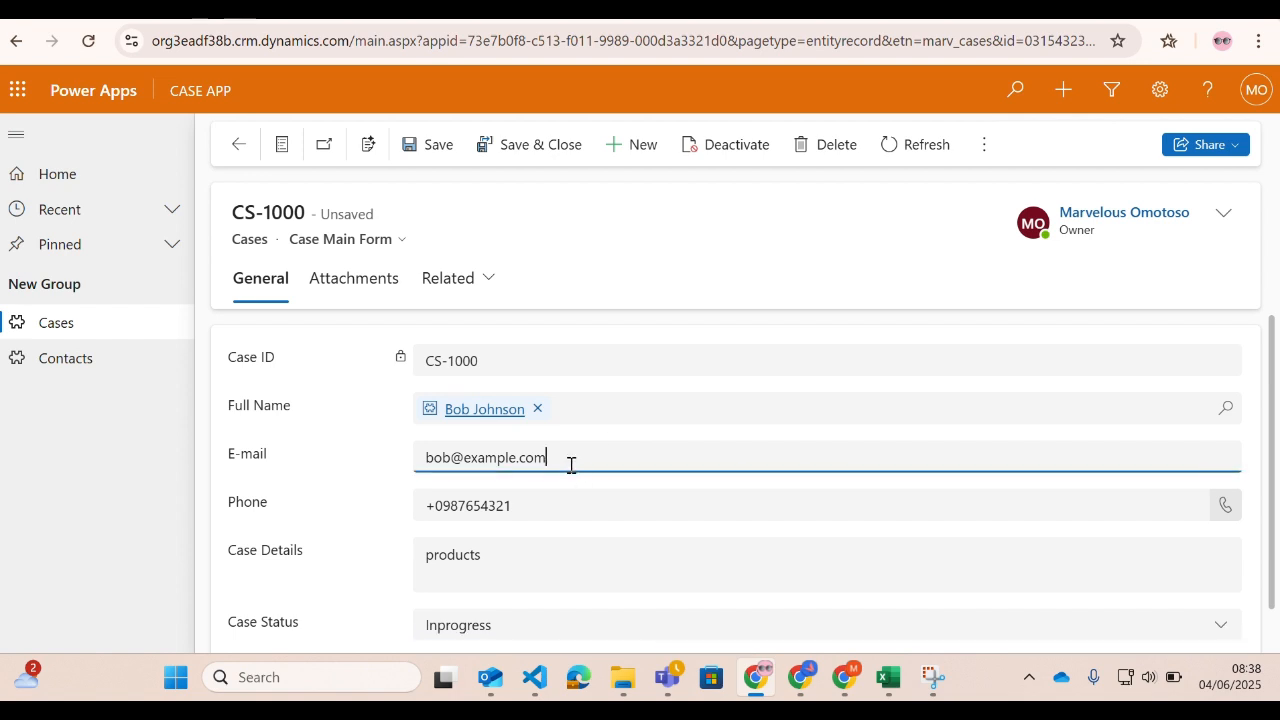
key(BackSpace)
key(BackSpace)
key(BackSpace)
key(BackSpace)
key(BackSpace)
key(BackSpace)
key(BackSpace)
key(BackSpace)
key(BackSpace)
key(BackSpace)
key(BackSpace)
key(BackSpace)
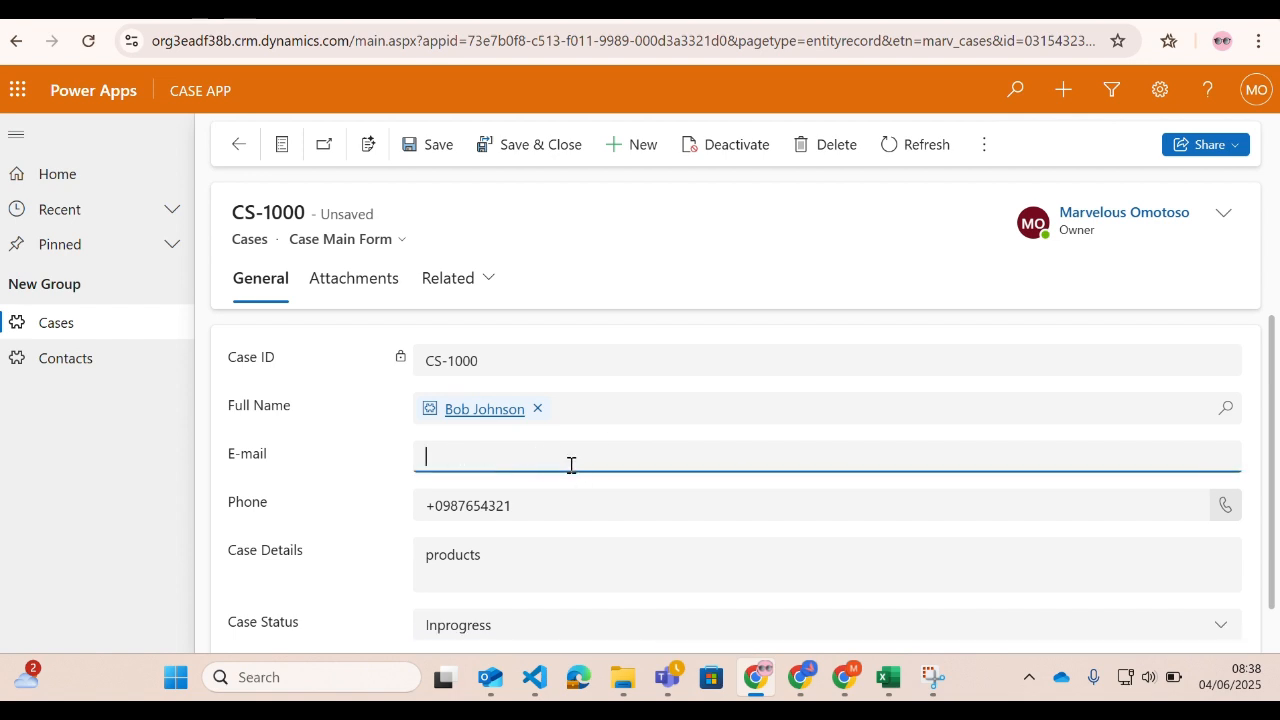
text(obby@demo.com)
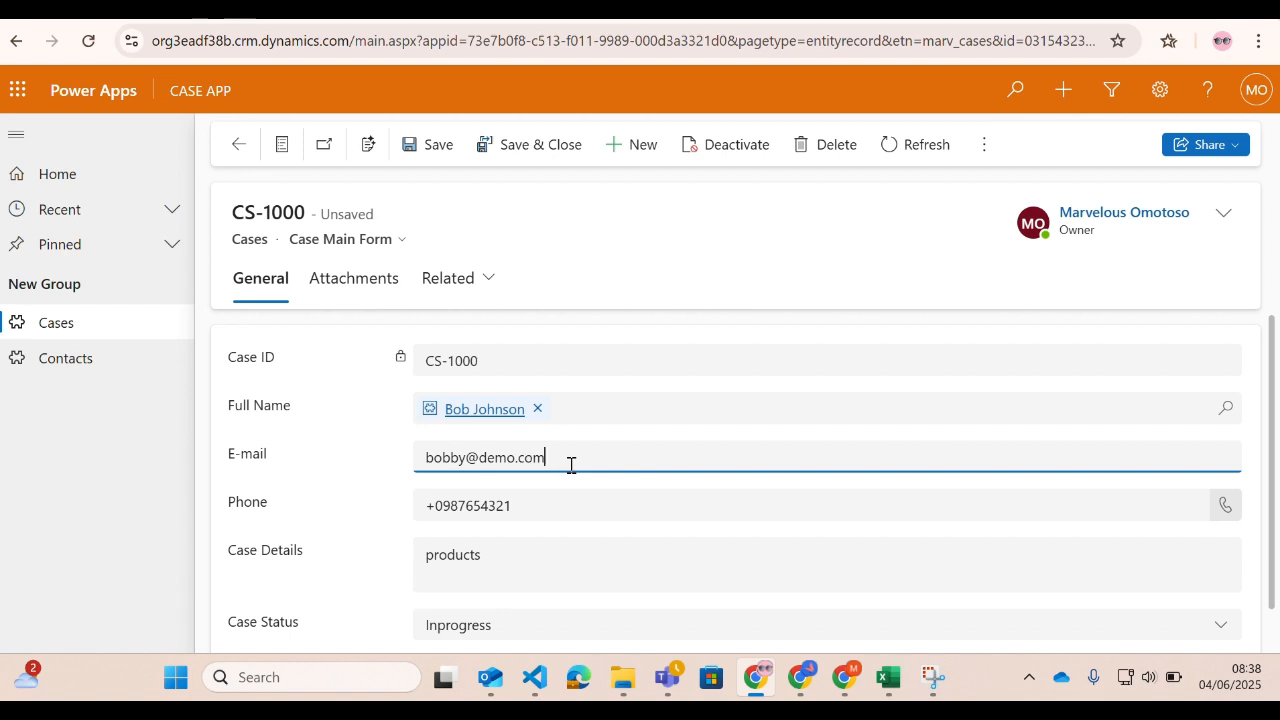
click(531, 146)
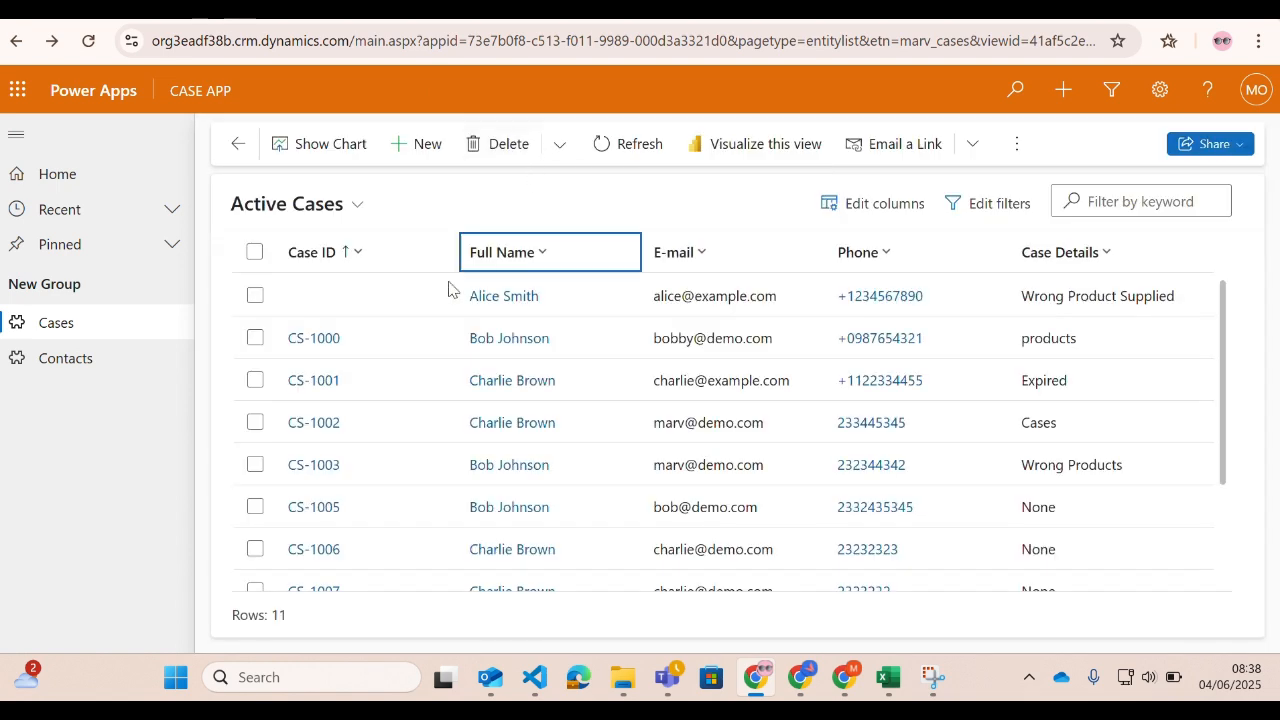
Reopen case record CS-1000 from the Cases list and display its Audit History again.
click(328, 346)
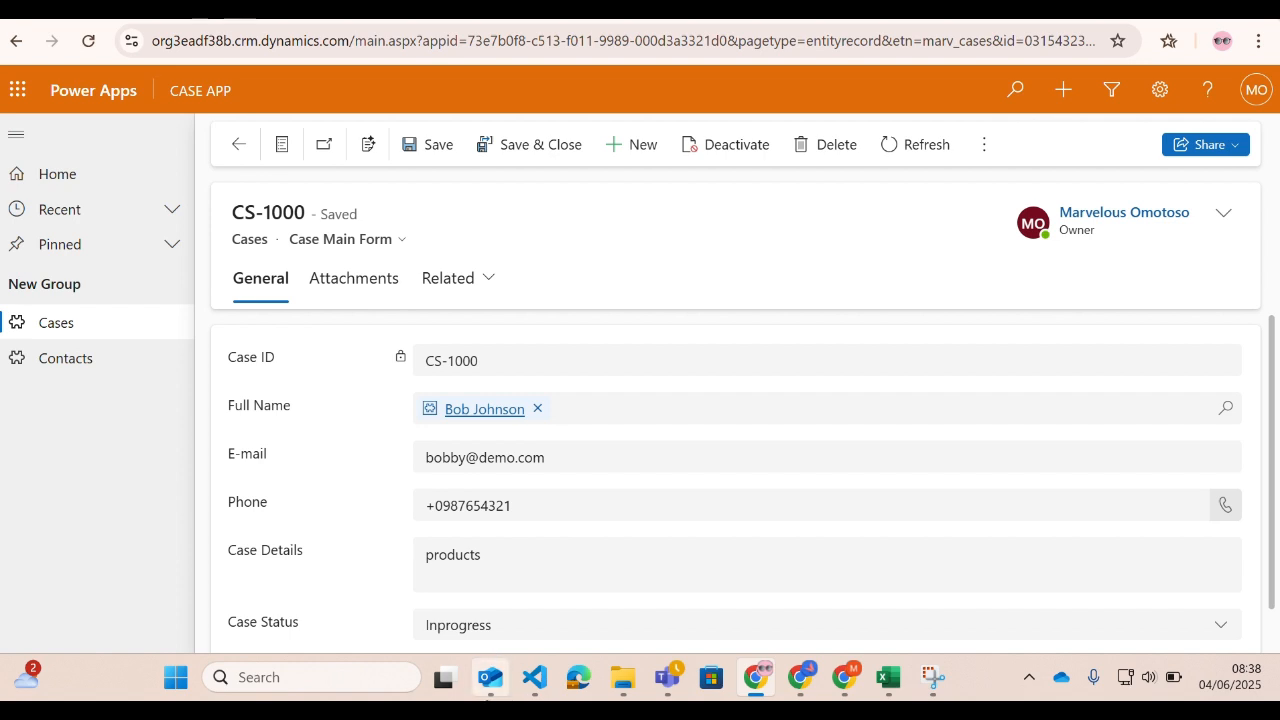
click(490, 286)
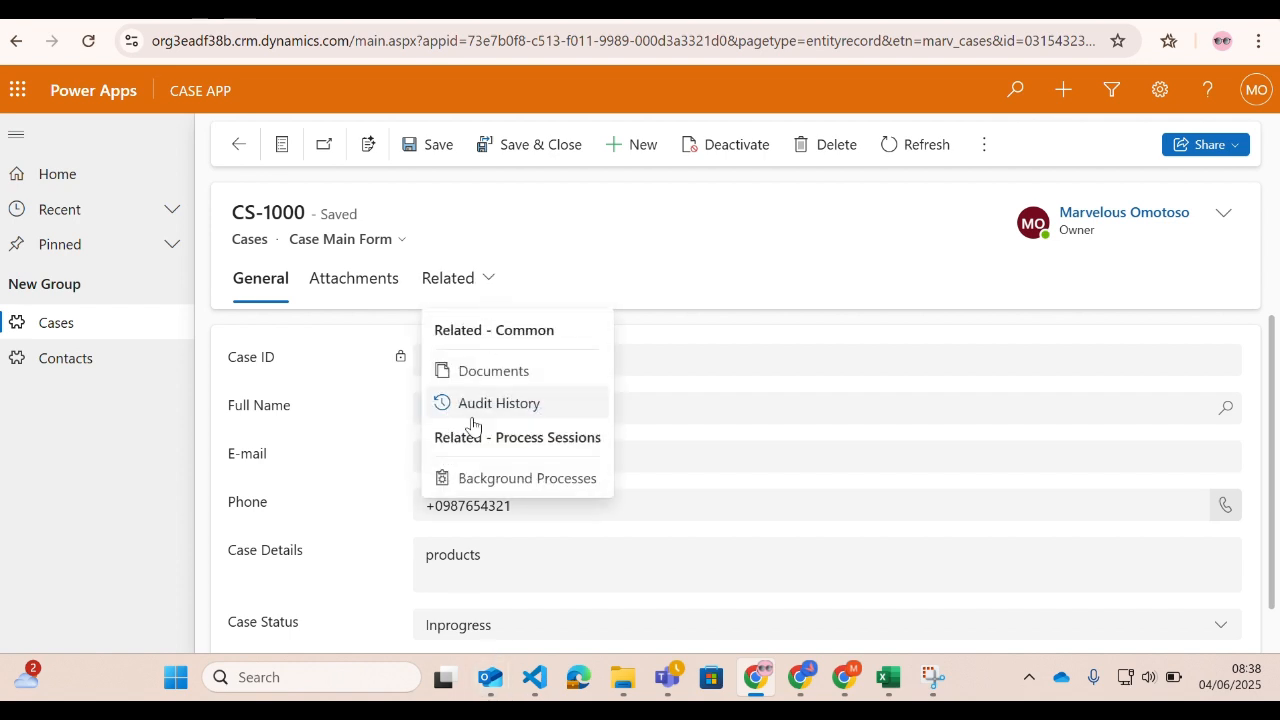
click(470, 414)
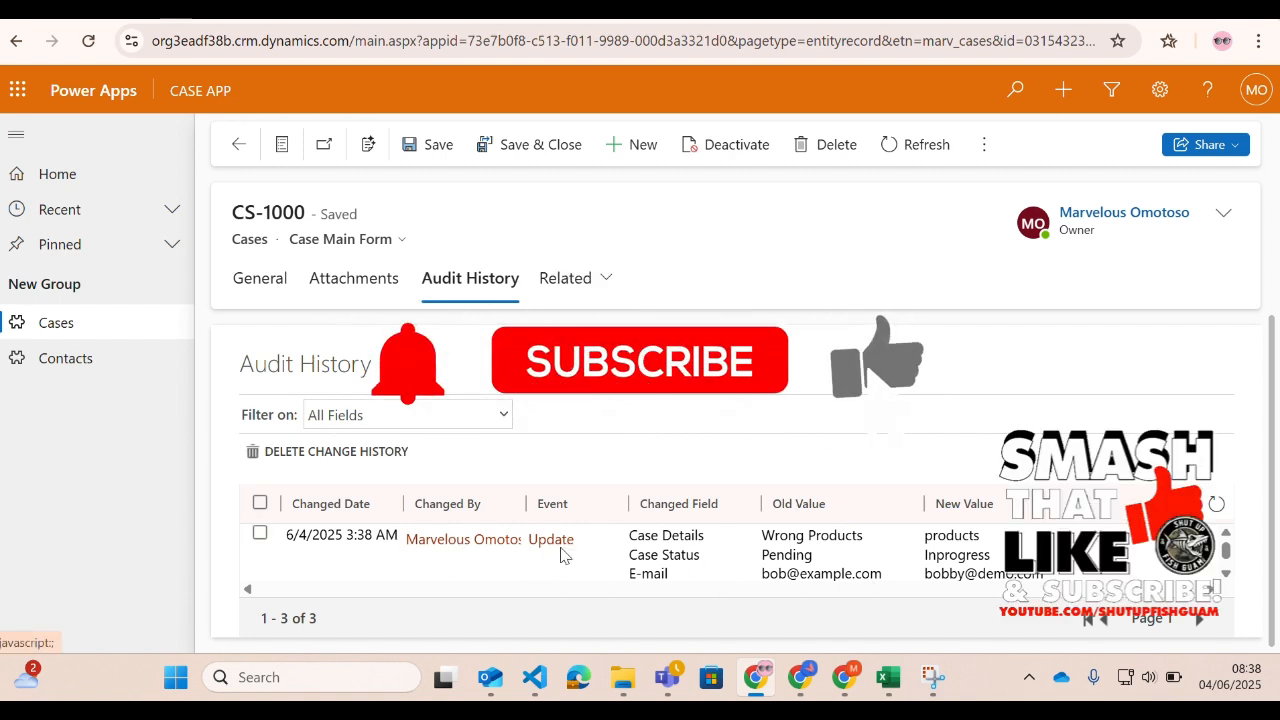
Review the old and new values in the CS-1000 audit entries and open the details of the Update event.
scroll(850, 565, down, 2)
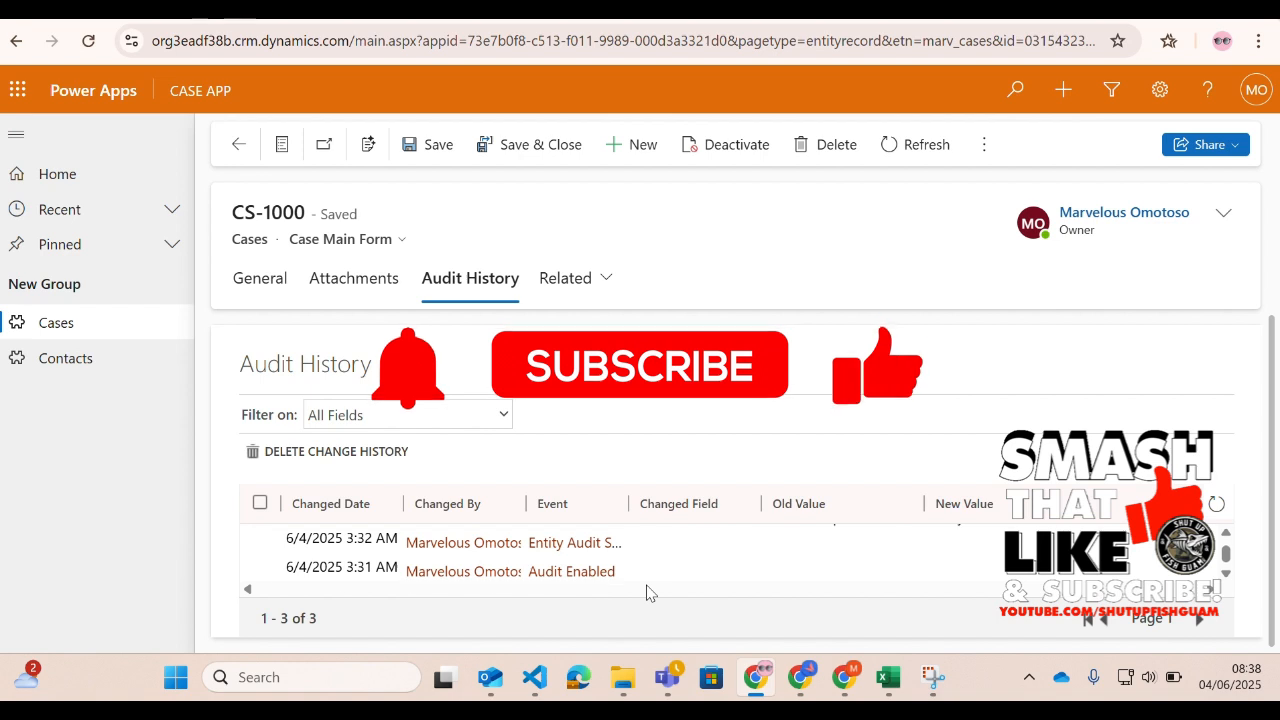
scroll(600, 565, up, 2)
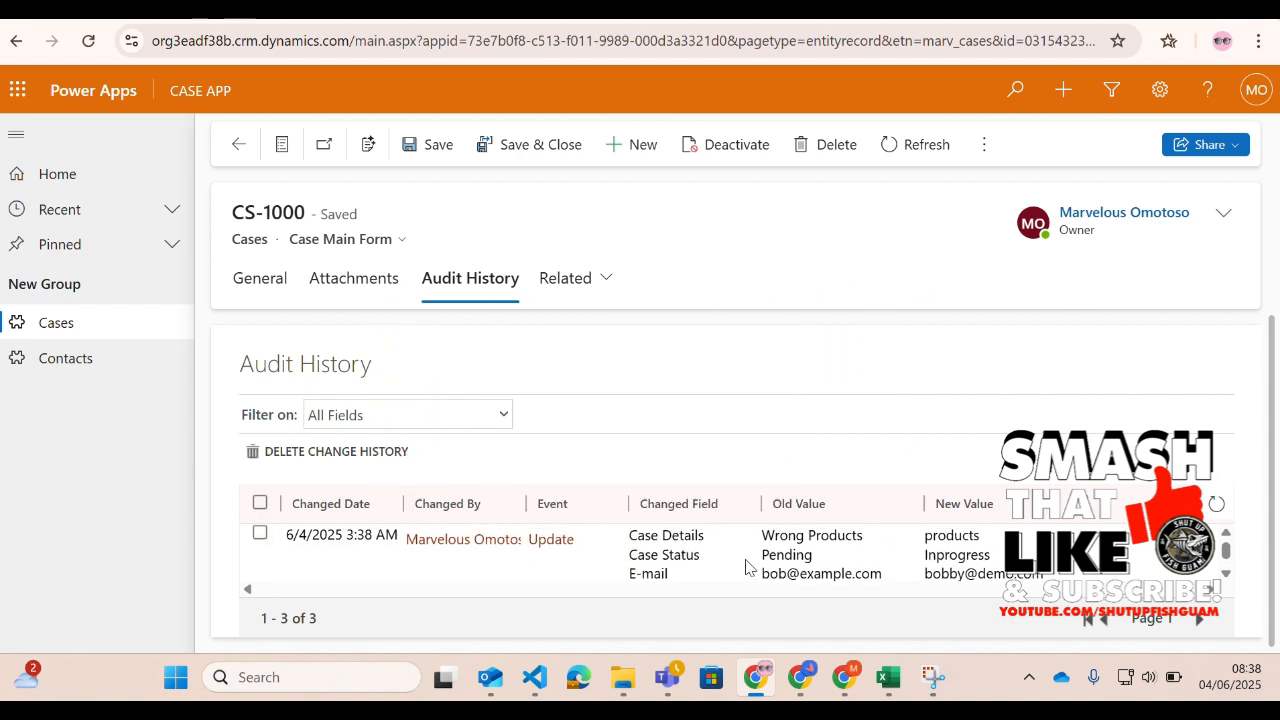
scroll(745, 567, down, 2)
scroll(725, 550, up, 2)
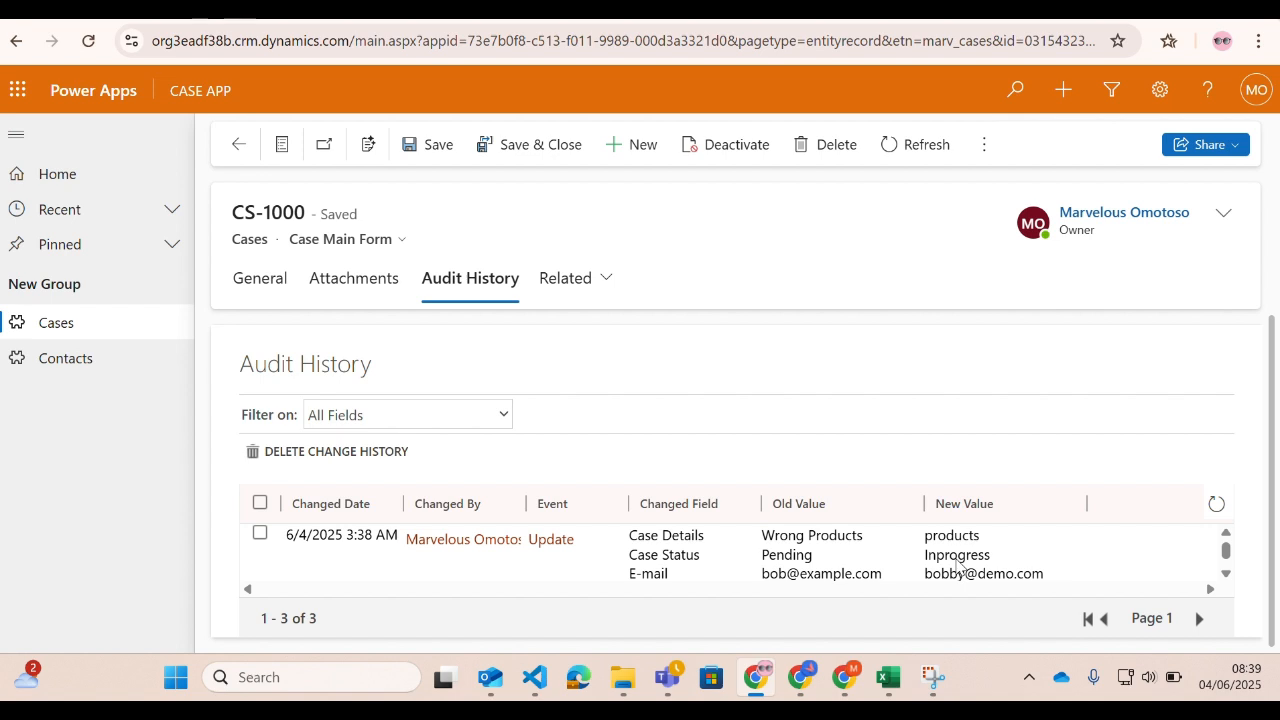
scroll(960, 540, down, 1)
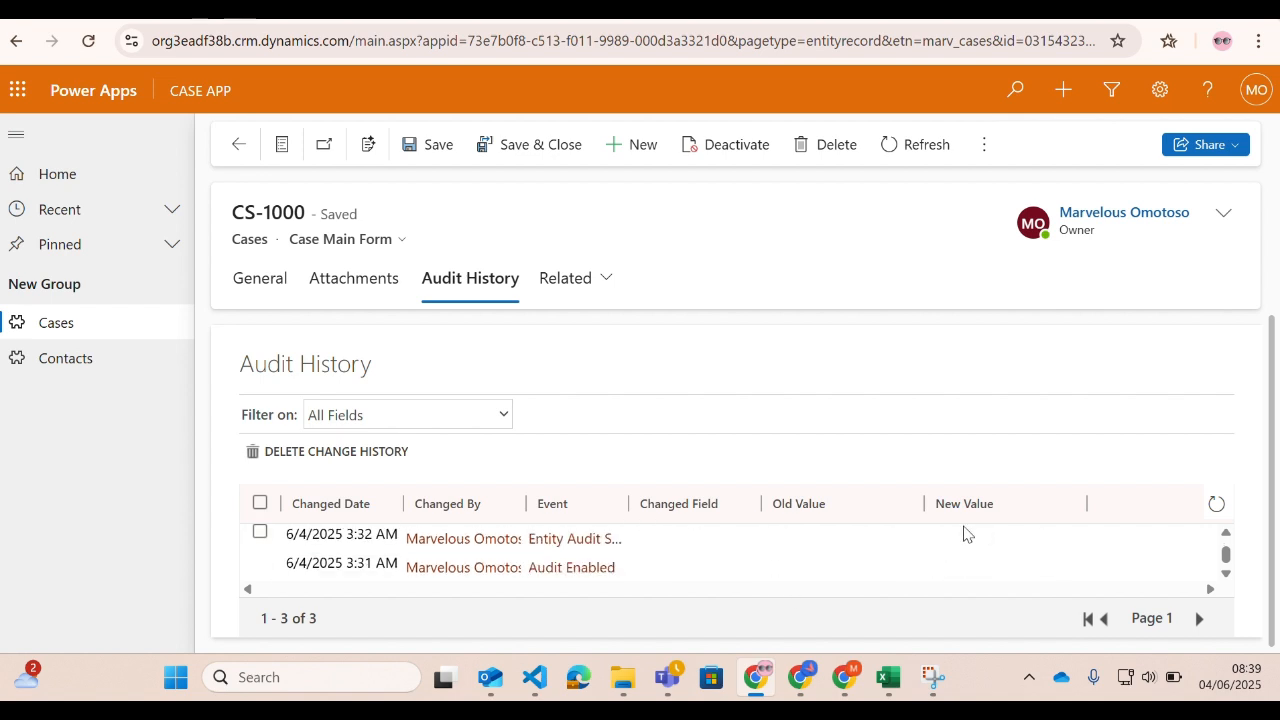
scroll(920, 562, up, 1)
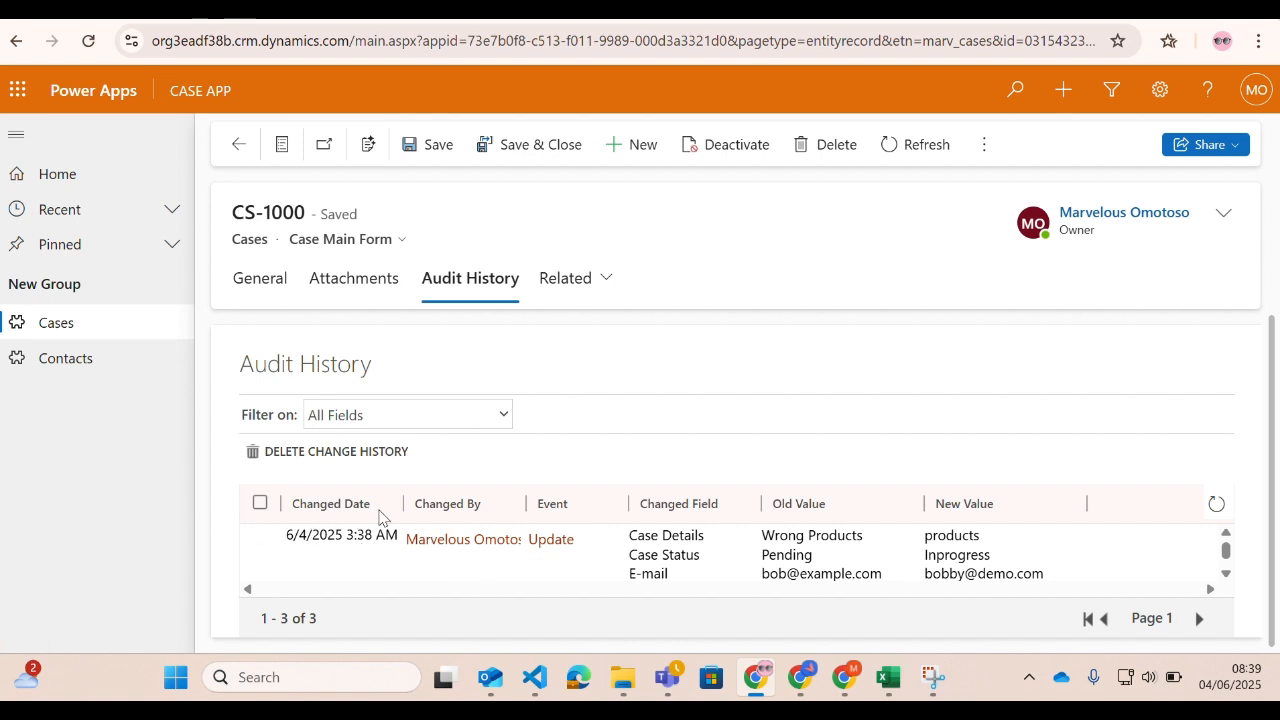
click(546, 545)
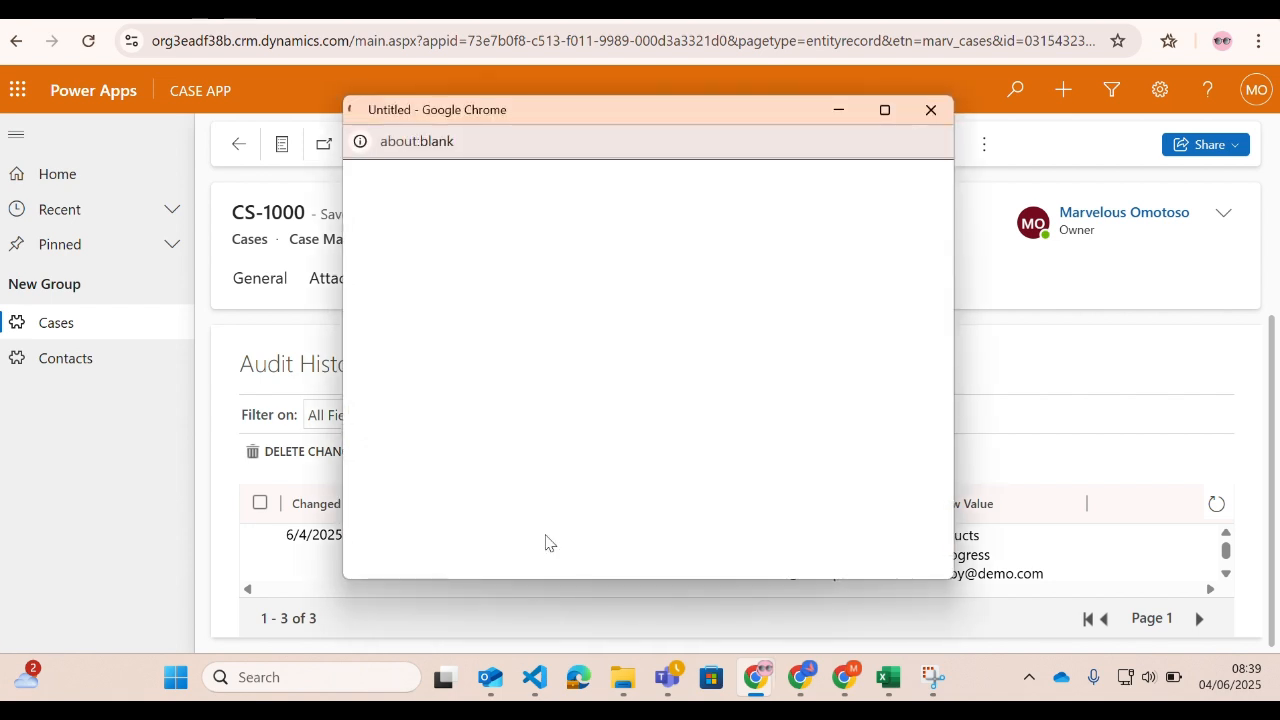